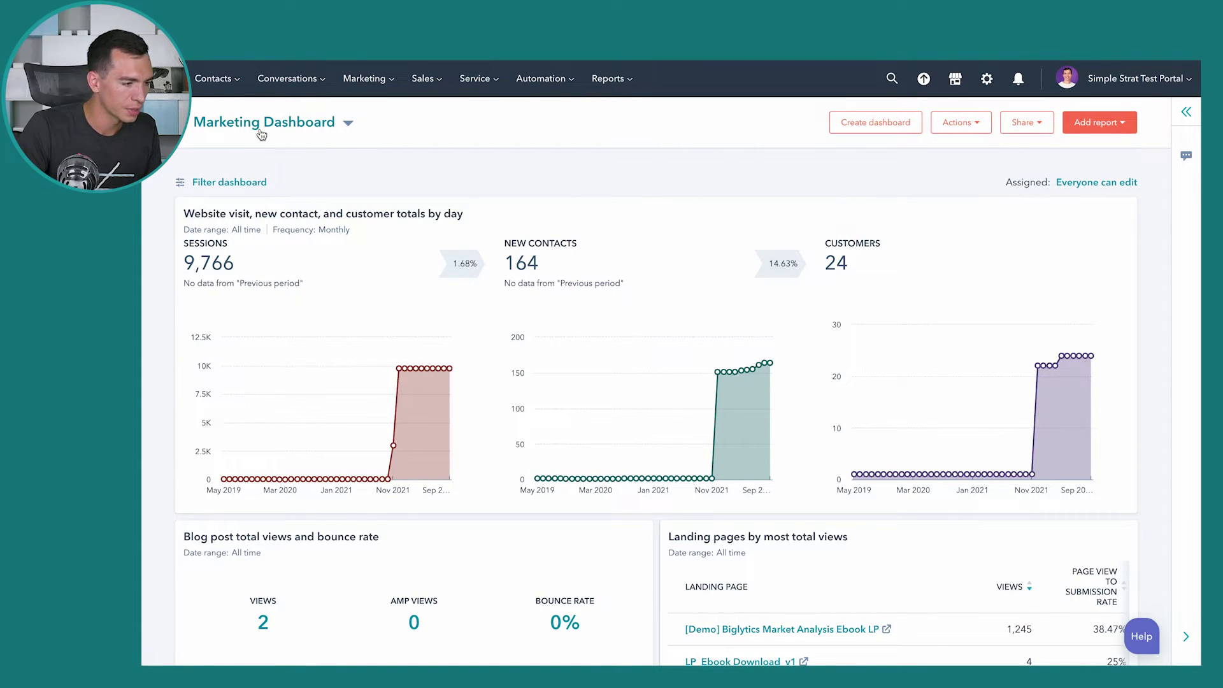
Look through the list of available dashboards from the Marketing Dashboard, then close the list.
{"action": "left_click", "coordinate": [349, 124]}
{"action": "scroll", "coordinate": [316, 365], "scroll_direction": "down", "scroll_amount": 2}
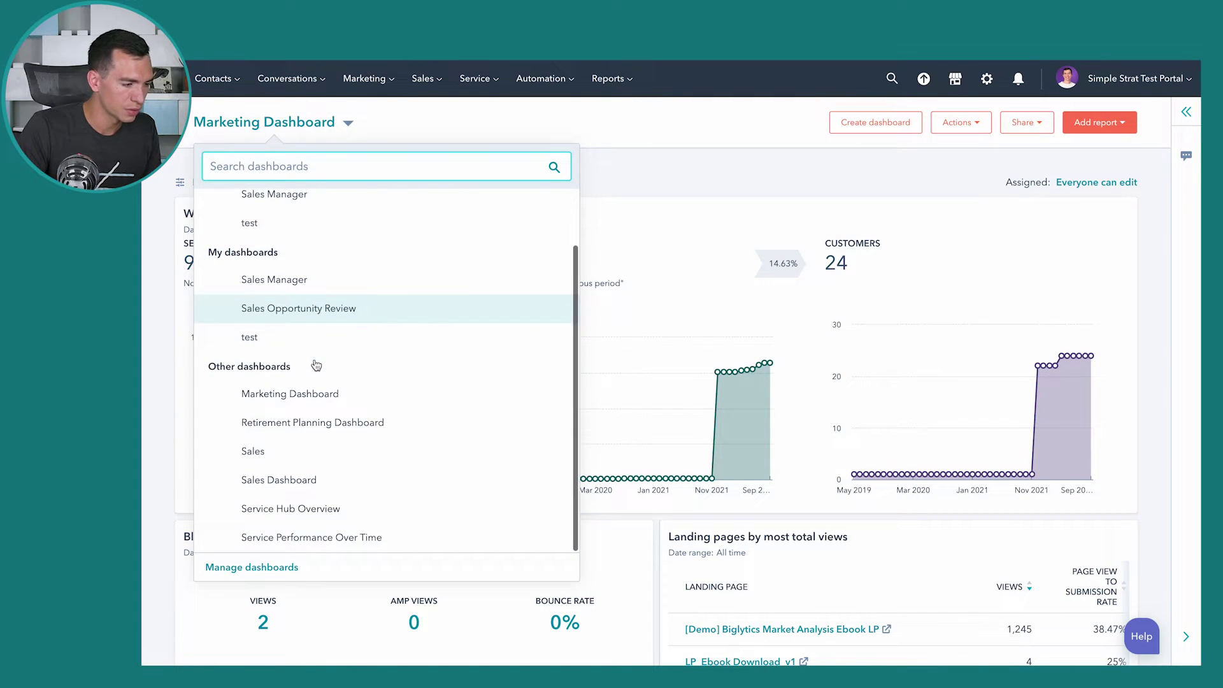
{"action": "scroll", "coordinate": [316, 365], "scroll_direction": "up", "scroll_amount": 2}
{"action": "scroll", "coordinate": [316, 364], "scroll_direction": "down", "scroll_amount": 2}
{"action": "scroll", "coordinate": [316, 365], "scroll_direction": "up", "scroll_amount": 2}
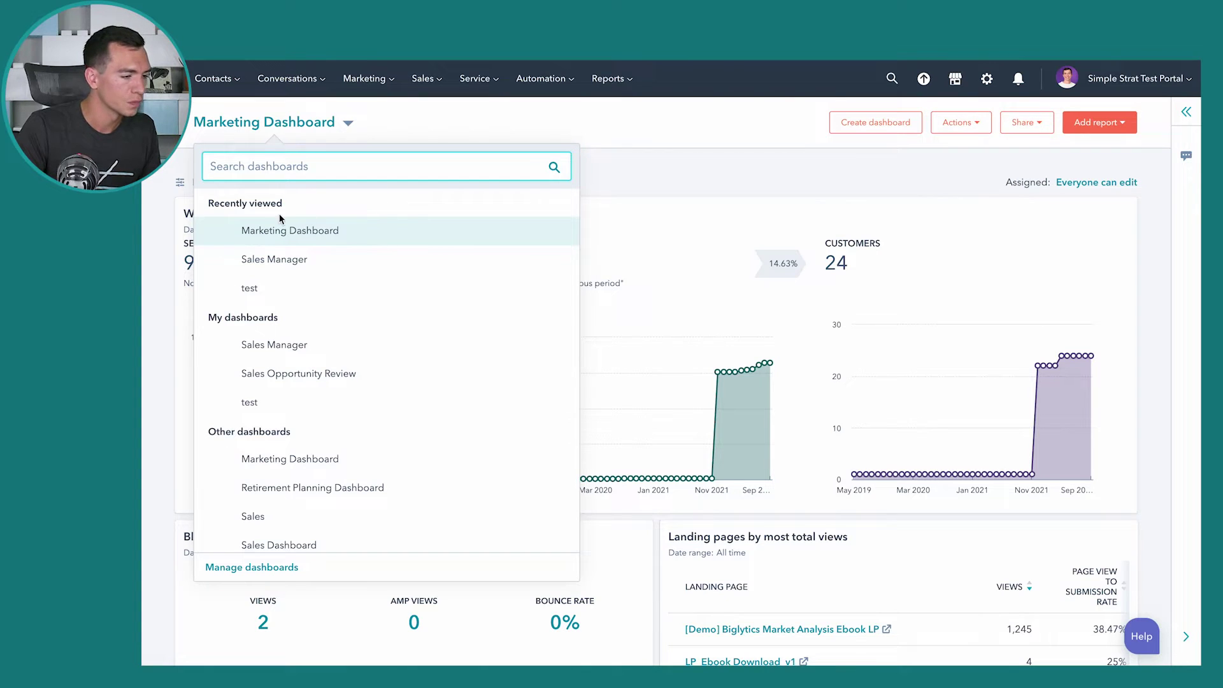
{"action": "left_click", "coordinate": [460, 122]}
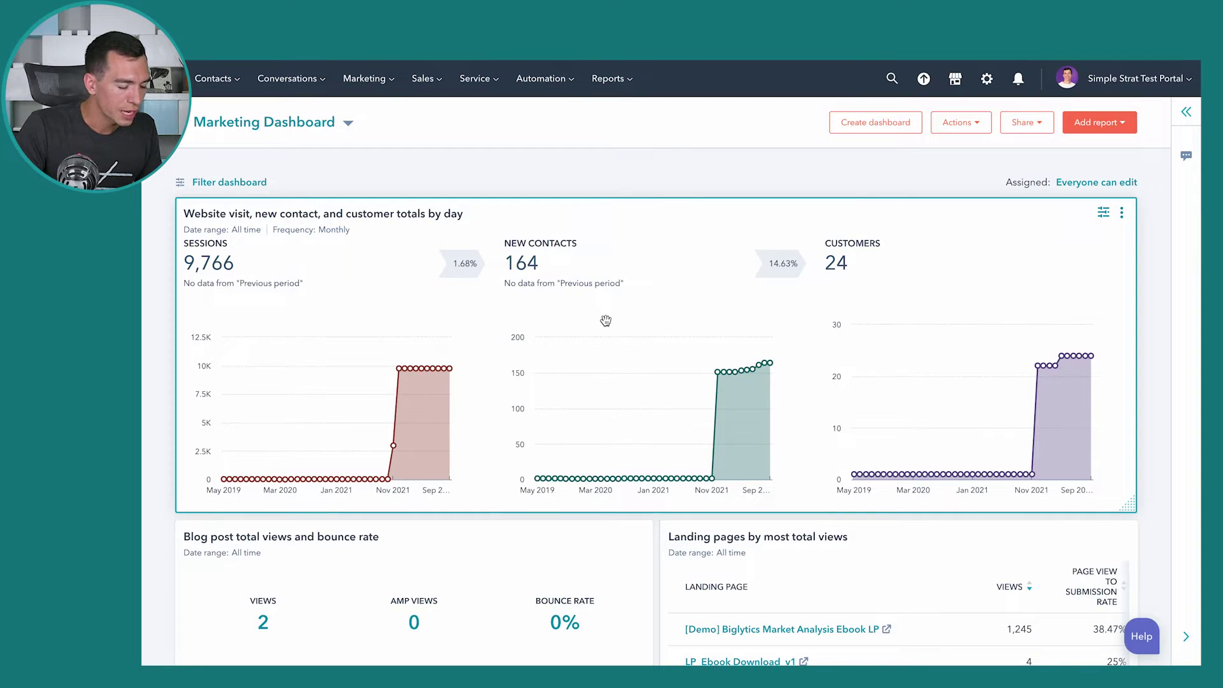
Review the reports on the Marketing Dashboard from beginning to end.
{"action": "scroll", "coordinate": [606, 320], "scroll_direction": "down", "scroll_amount": 1}
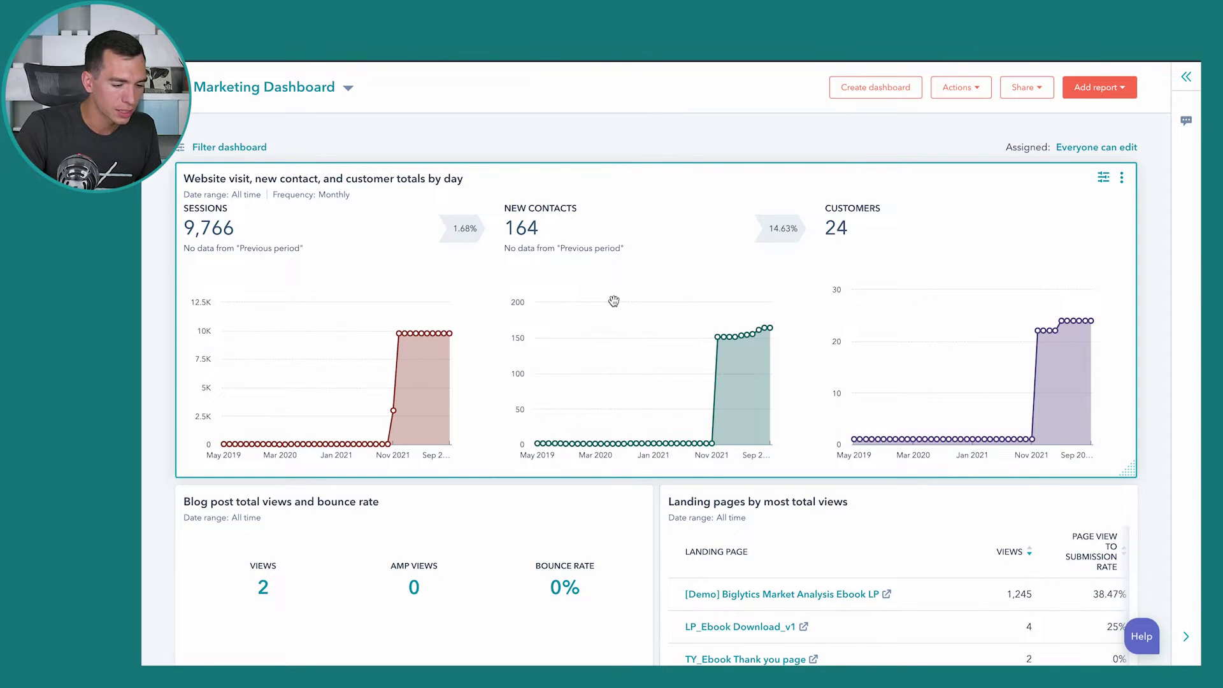
{"action": "scroll", "coordinate": [614, 300], "scroll_direction": "down", "scroll_amount": 15}
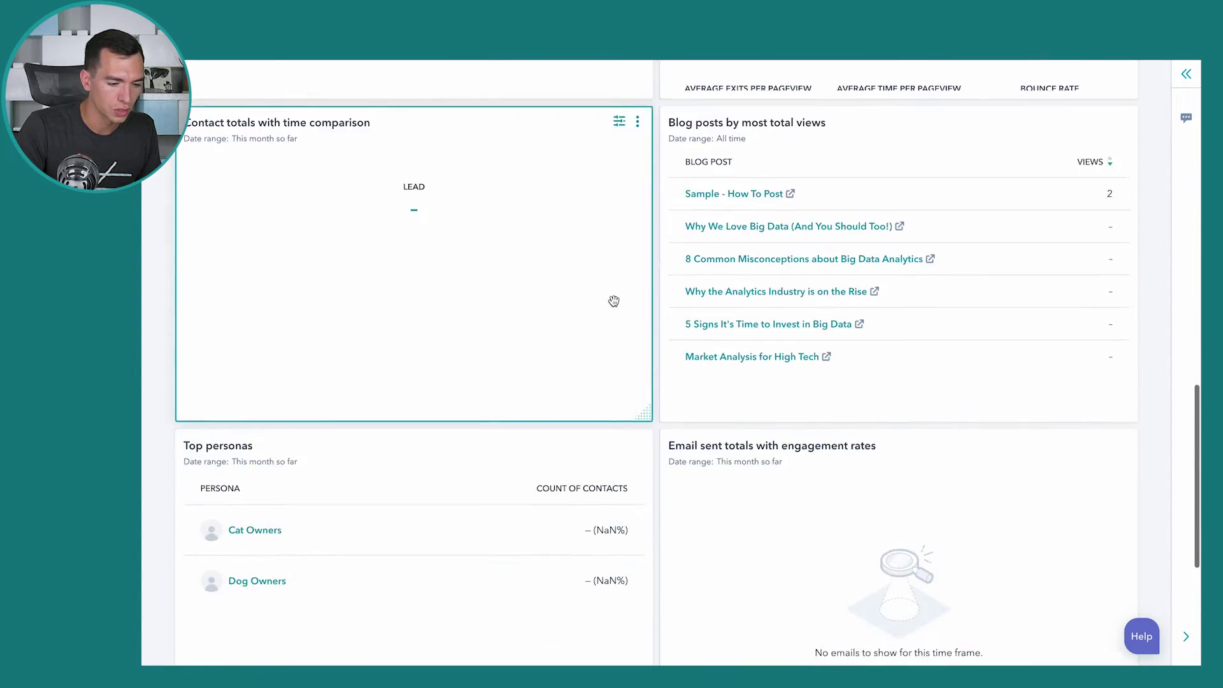
{"action": "scroll", "coordinate": [613, 300], "scroll_direction": "down", "scroll_amount": 5}
{"action": "scroll", "coordinate": [613, 300], "scroll_direction": "up", "scroll_amount": 20}
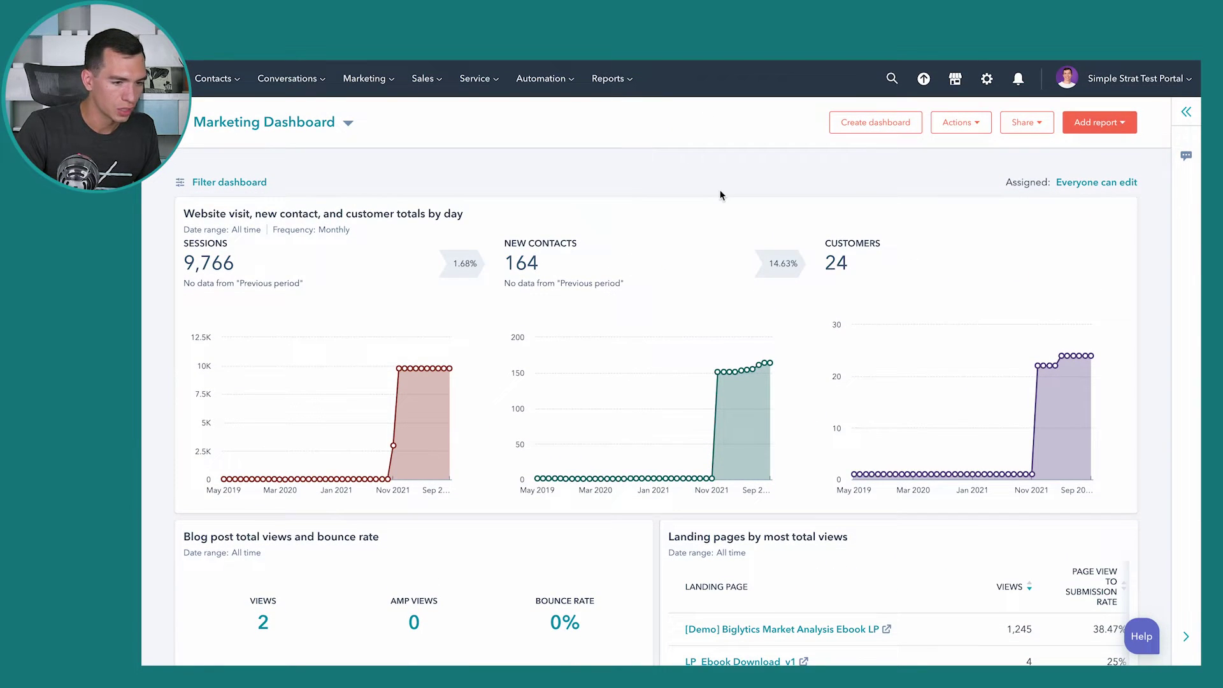
Start creating a dashboard and look through the available dashboard templates.
{"action": "left_click", "coordinate": [886, 123]}
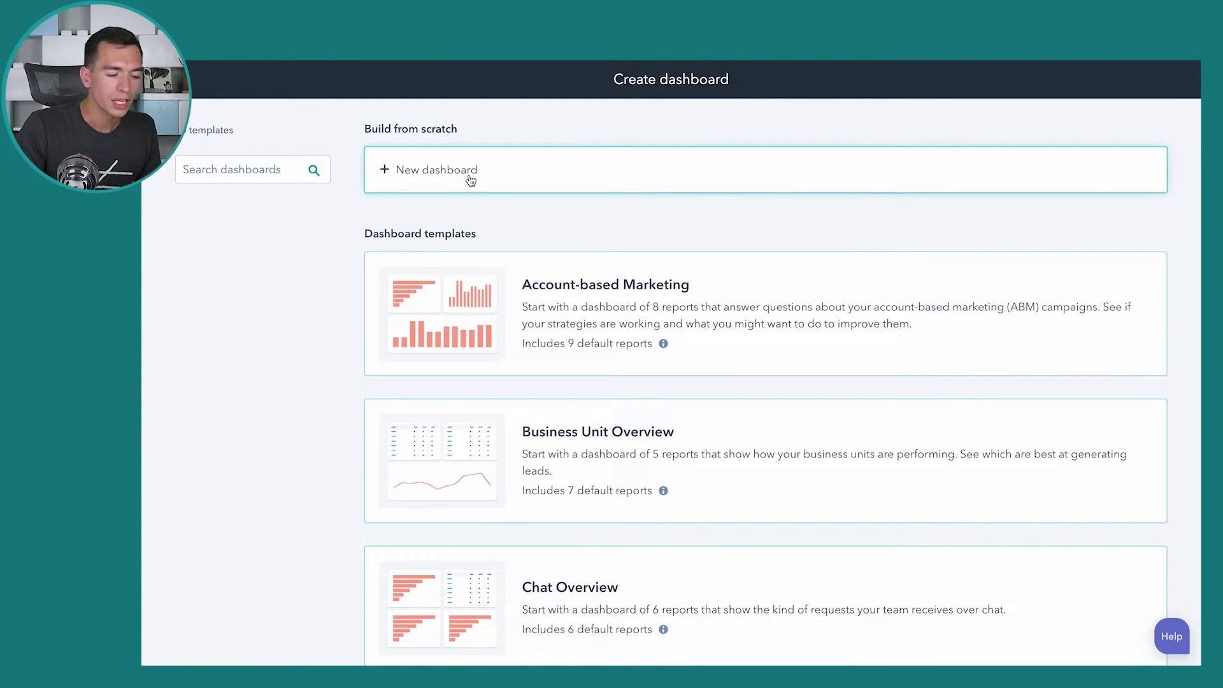
{"action": "scroll", "coordinate": [470, 275], "scroll_direction": "down", "scroll_amount": 2}
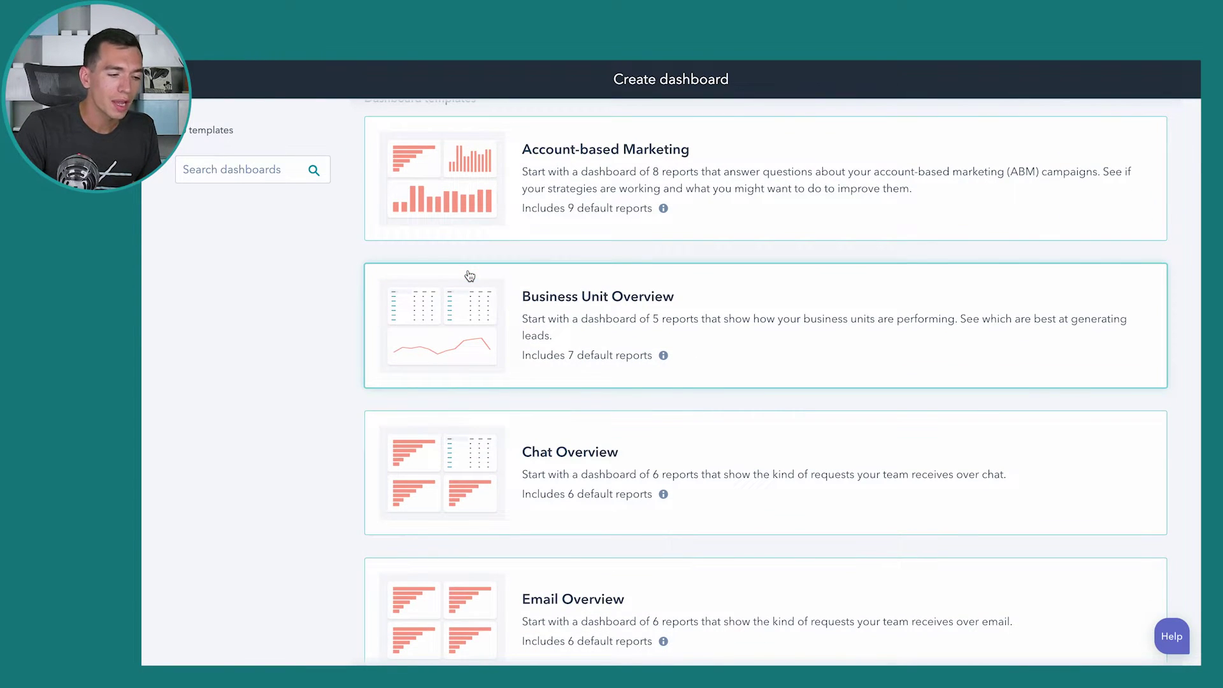
{"action": "scroll", "coordinate": [470, 275], "scroll_direction": "down", "scroll_amount": 2}
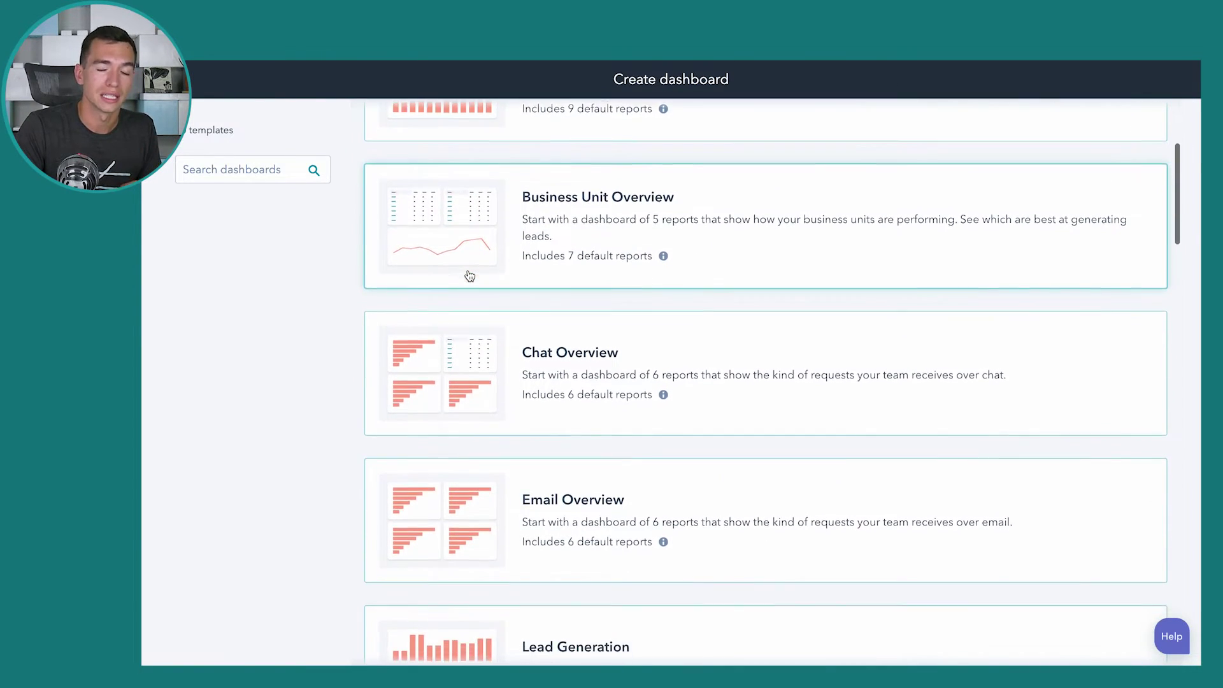
{"action": "scroll", "coordinate": [470, 276], "scroll_direction": "up", "scroll_amount": 3}
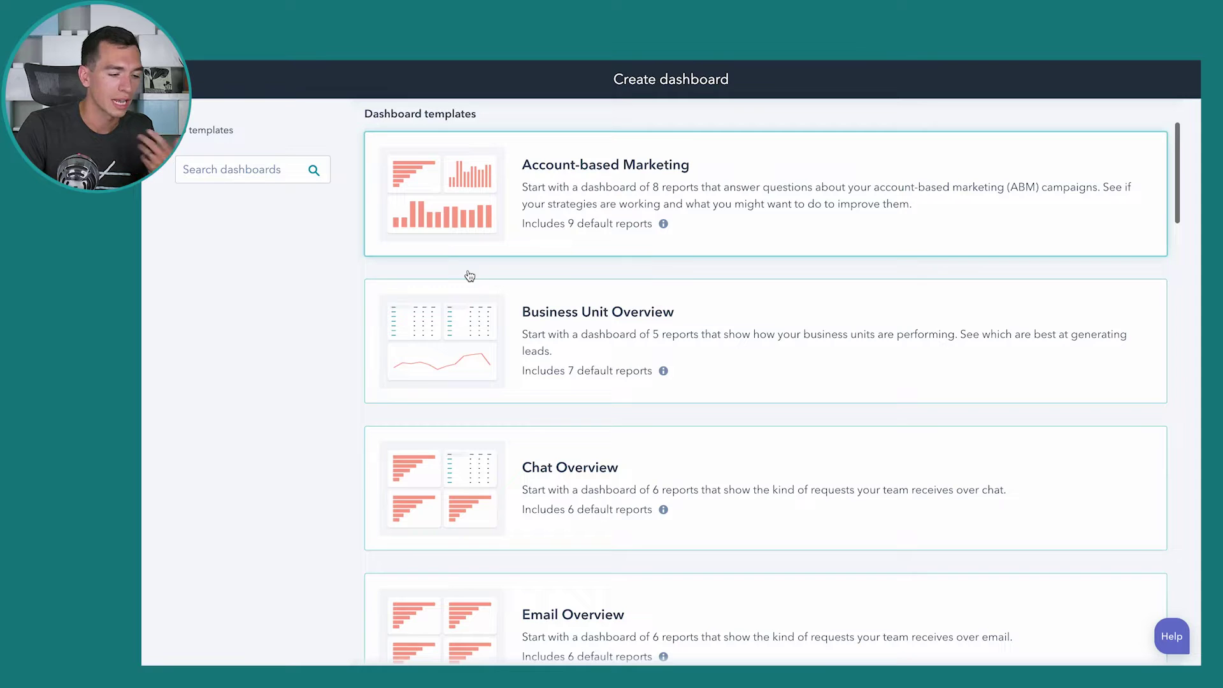
{"action": "scroll", "coordinate": [469, 275], "scroll_direction": "down", "scroll_amount": 2}
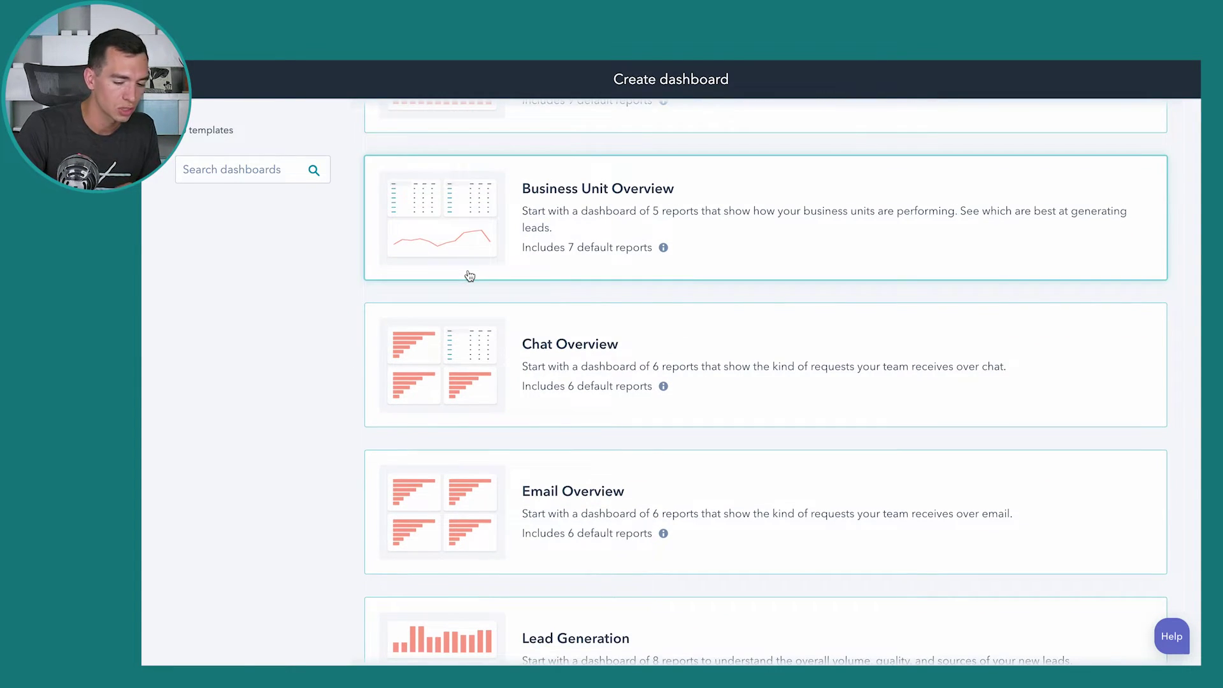
{"action": "scroll", "coordinate": [470, 275], "scroll_direction": "down", "scroll_amount": 20}
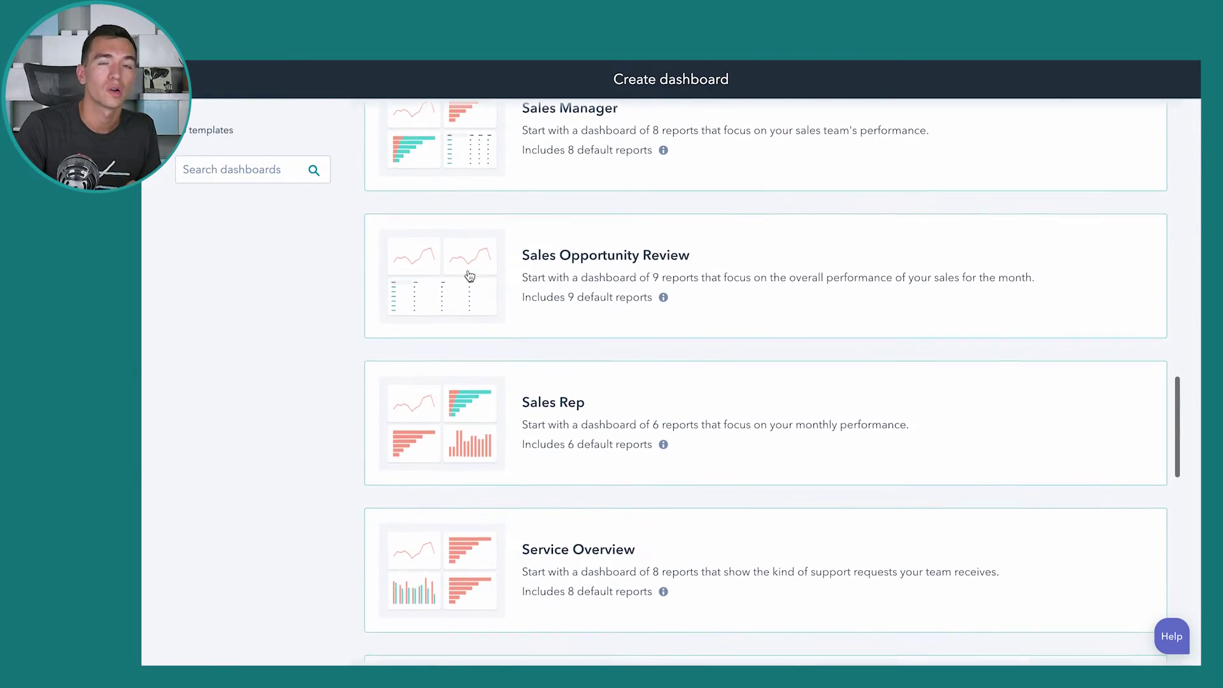
{"action": "scroll", "coordinate": [470, 275], "scroll_direction": "down", "scroll_amount": 10}
{"action": "scroll", "coordinate": [470, 275], "scroll_direction": "up", "scroll_amount": 13}
{"action": "scroll", "coordinate": [469, 274], "scroll_direction": "up", "scroll_amount": 20}
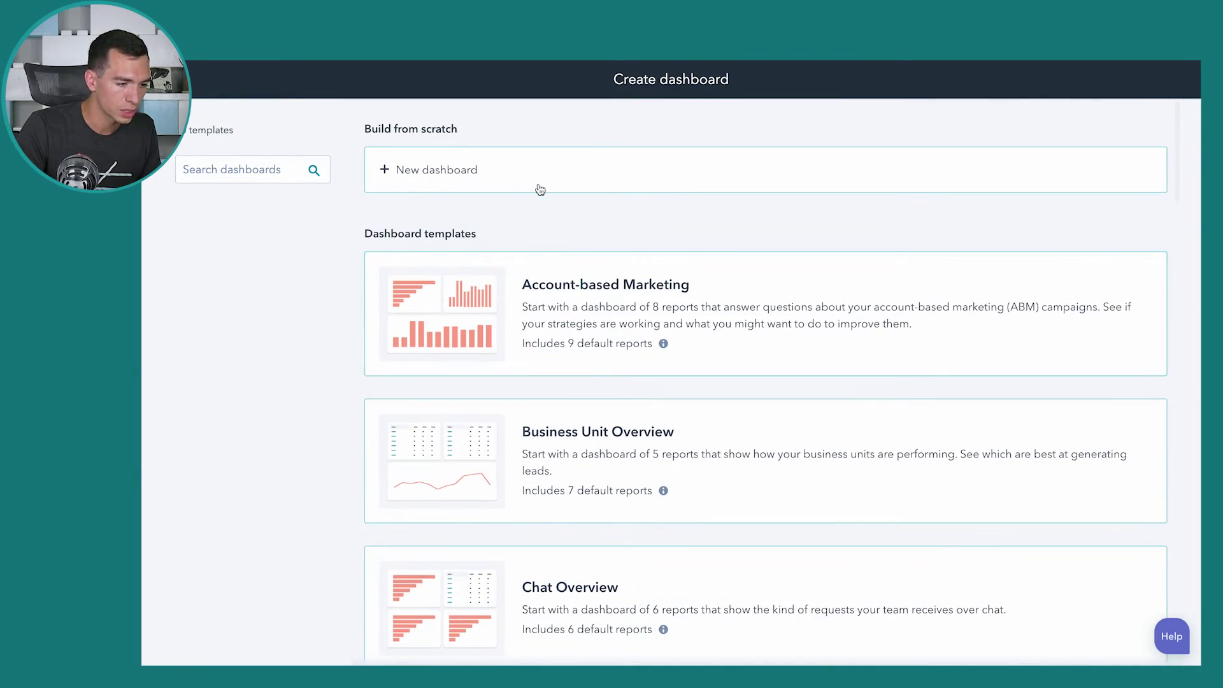
Create a dashboard from scratch named "Hubspot Hacks Dashboard" that everyone can view and edit.
{"action": "left_click", "coordinate": [481, 176]}
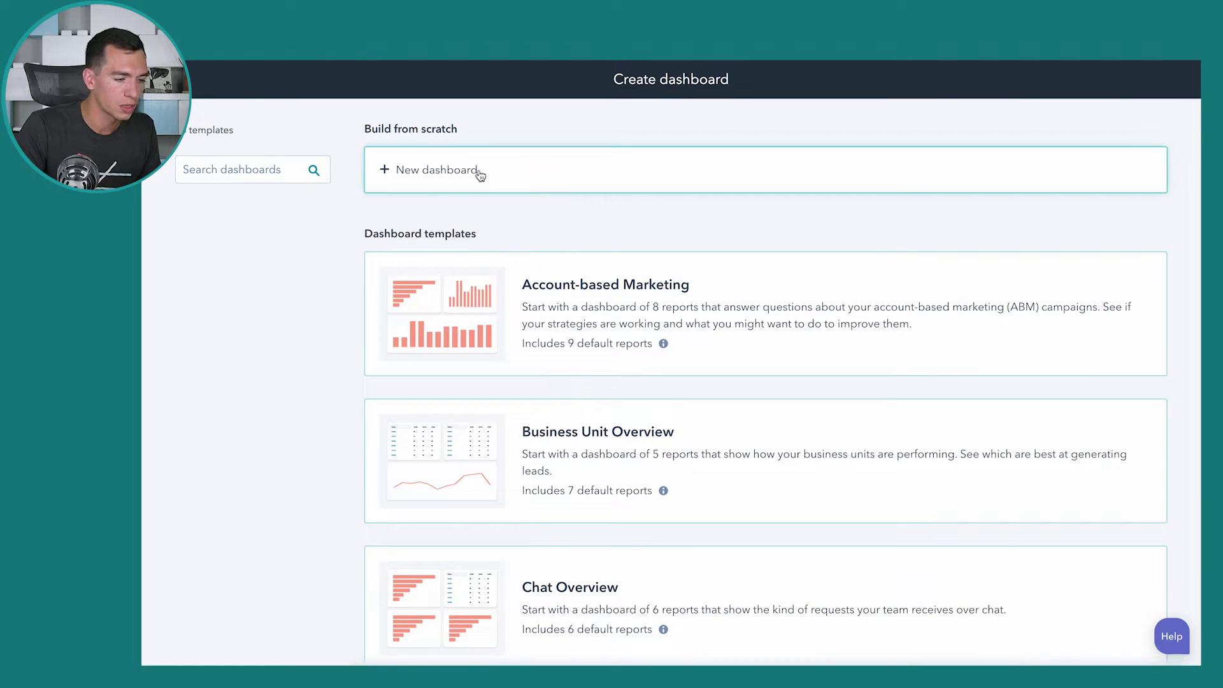
{"action": "left_click", "coordinate": [439, 172]}
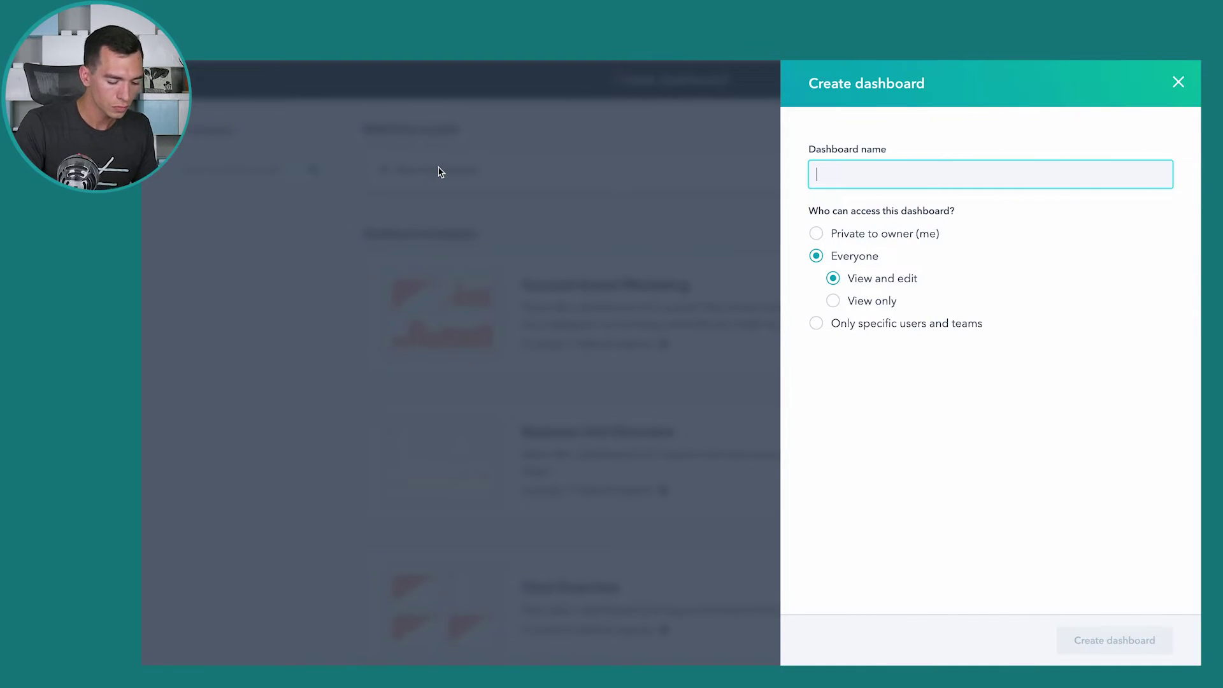
{"action": "type", "text": "Hubspot Ha"}
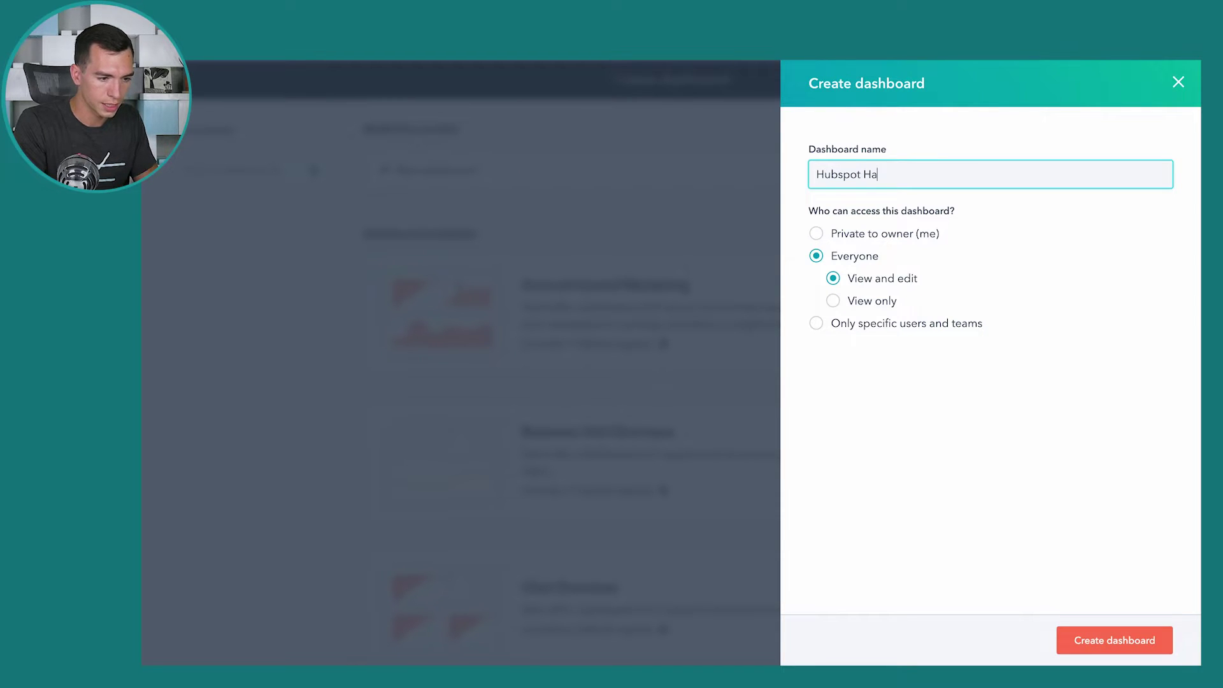
{"action": "type", "text": "cks Dashboard"}
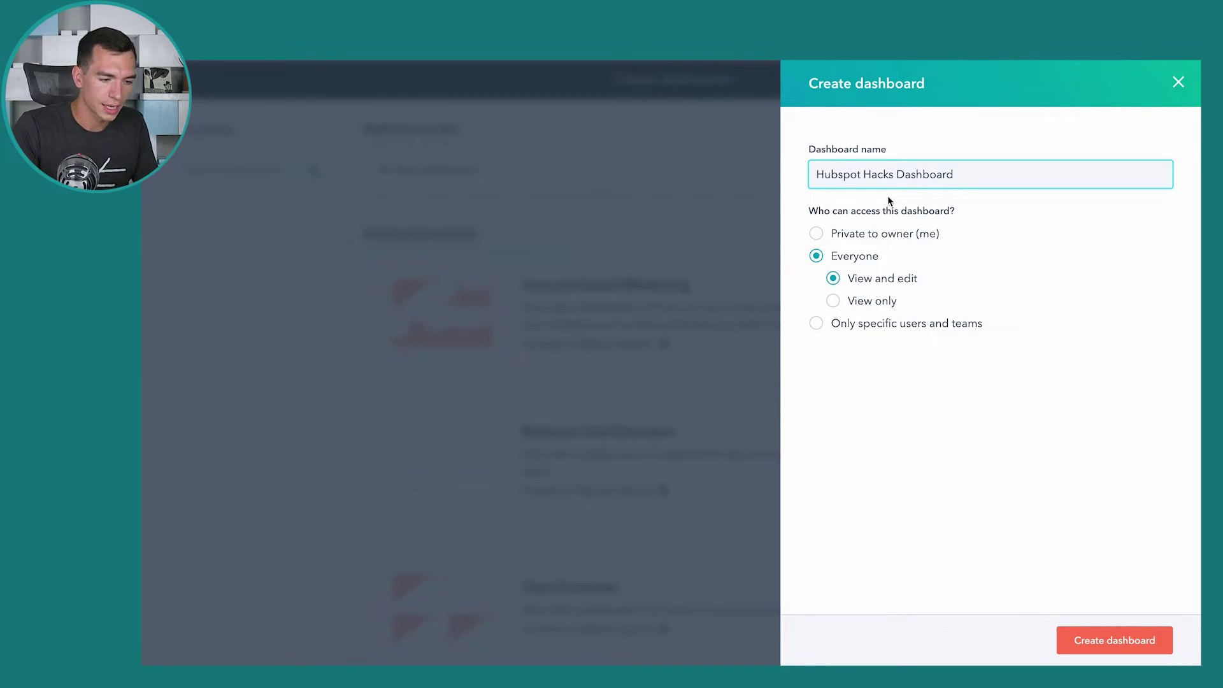
{"action": "left_click", "coordinate": [1096, 644]}
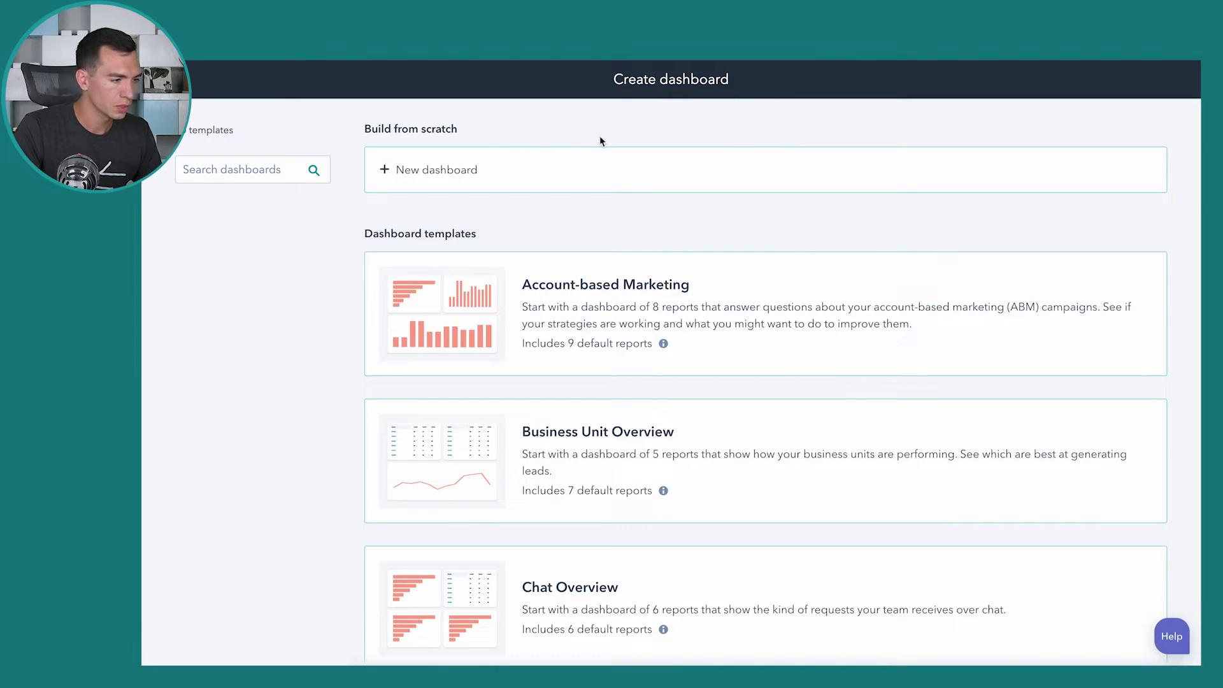
Leave the dashboard template page and open the Hubspot Hacks Dashboard.
{"action": "left_click", "coordinate": [201, 127]}
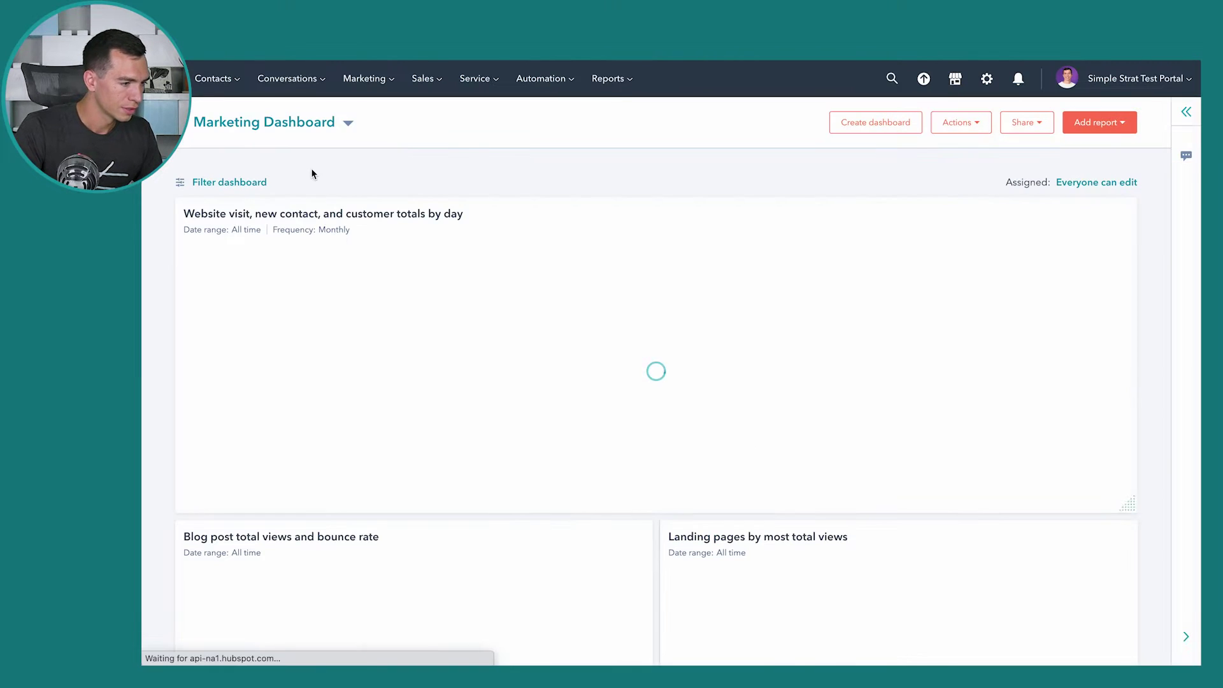
{"action": "left_click", "coordinate": [346, 123]}
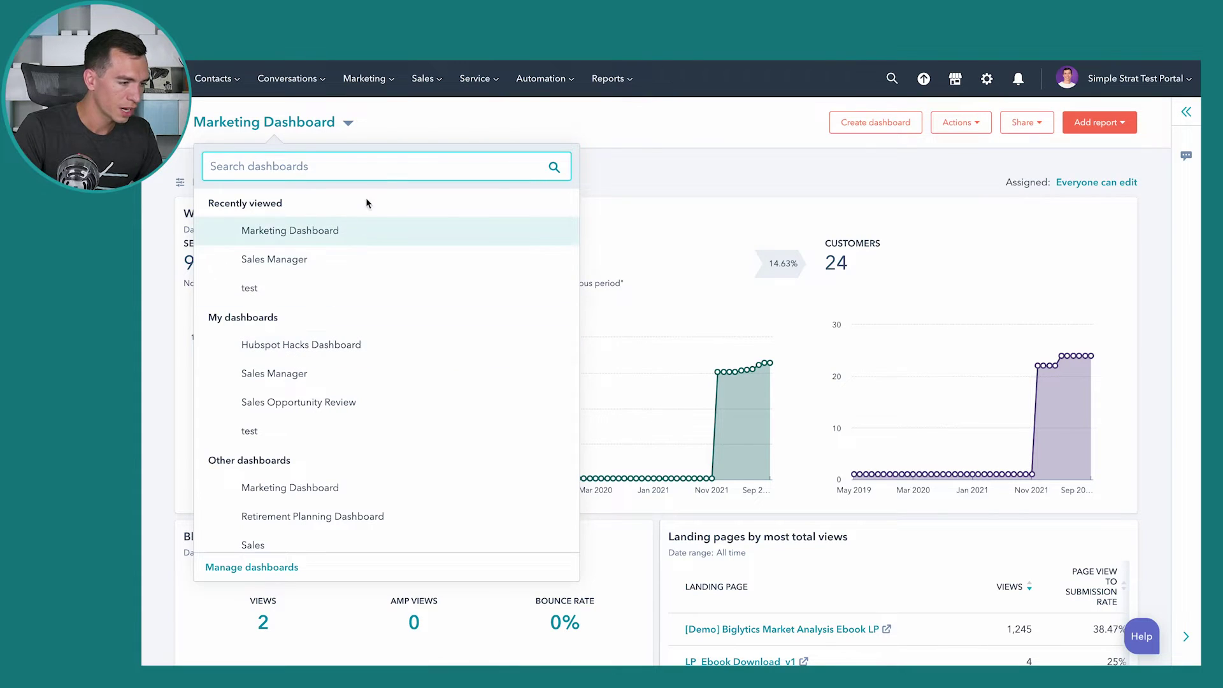
{"action": "left_click", "coordinate": [303, 347]}
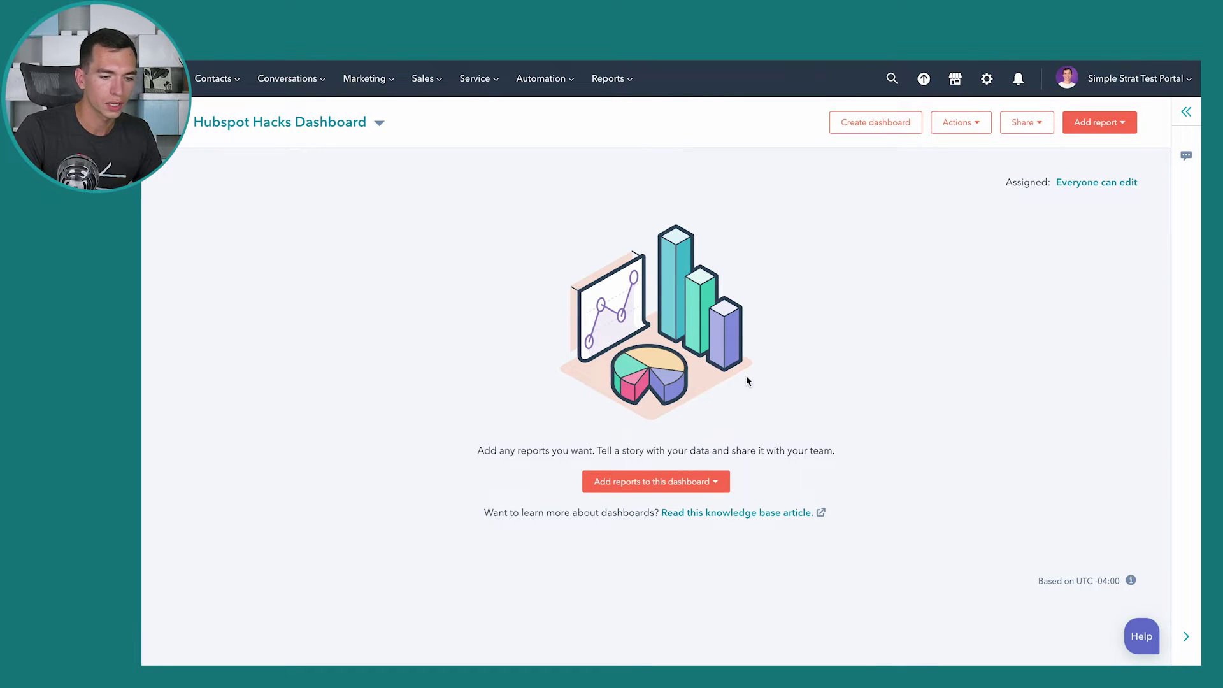
Start creating a report for the Hubspot Hacks Dashboard and look through the report templates.
{"action": "left_click", "coordinate": [1106, 127]}
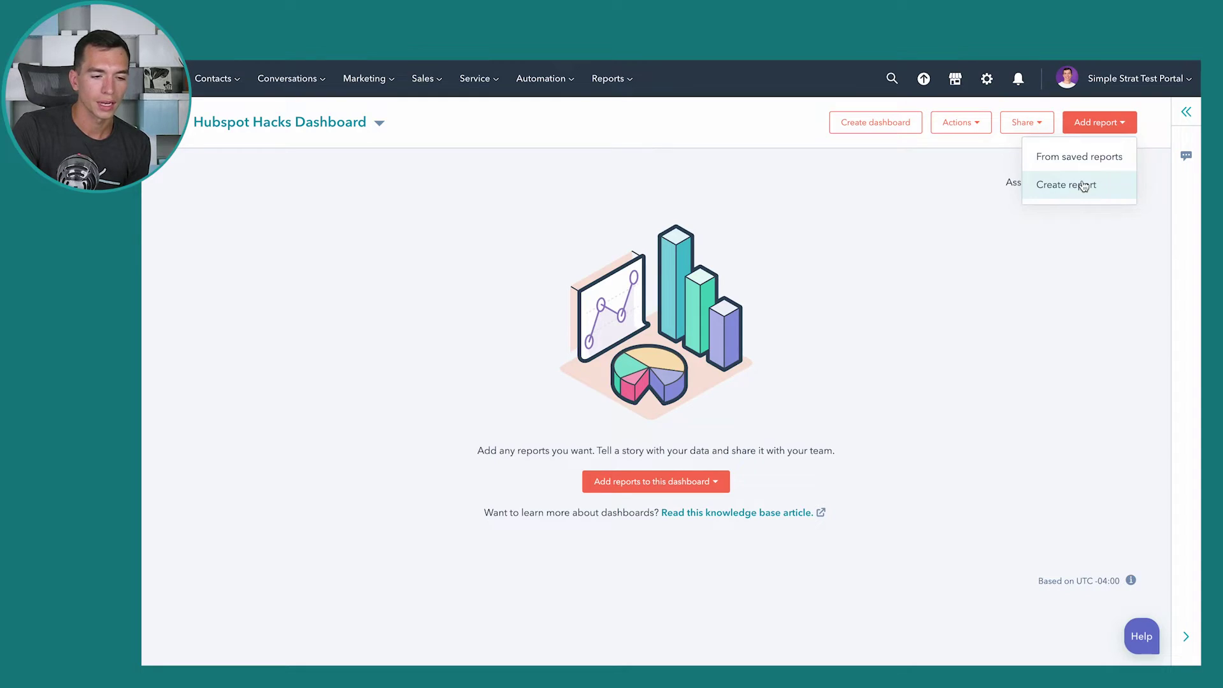
{"action": "left_click", "coordinate": [1077, 190]}
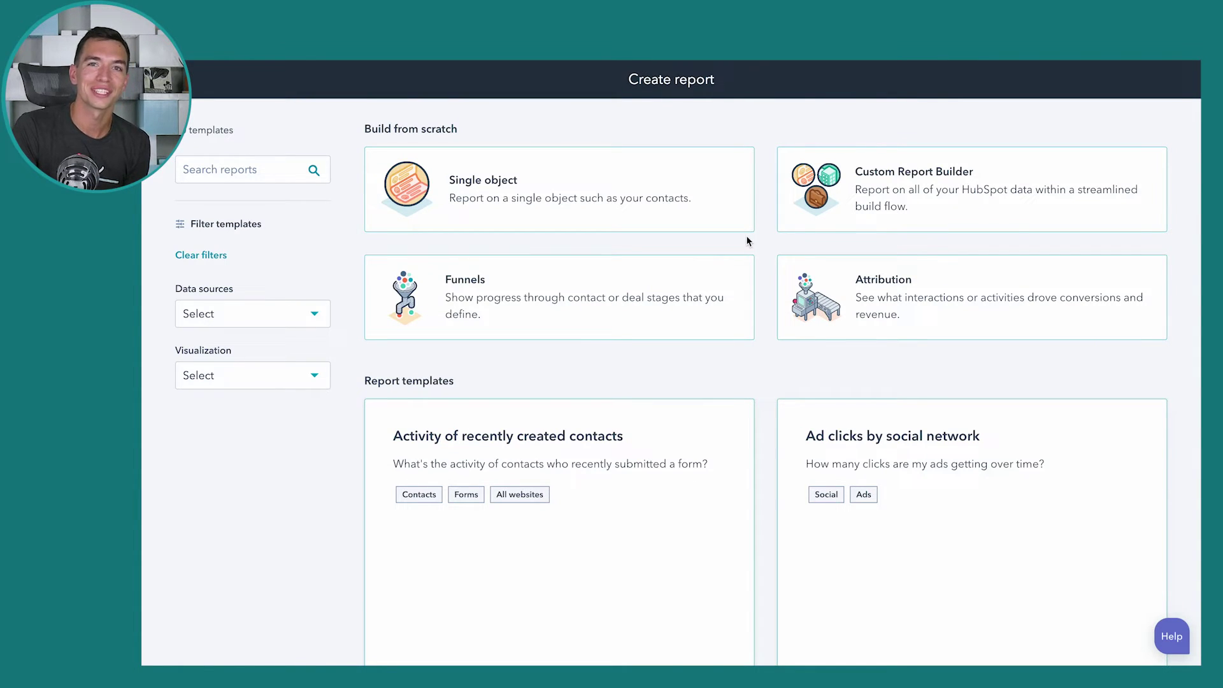
{"action": "scroll", "coordinate": [746, 239], "scroll_direction": "down", "scroll_amount": 1}
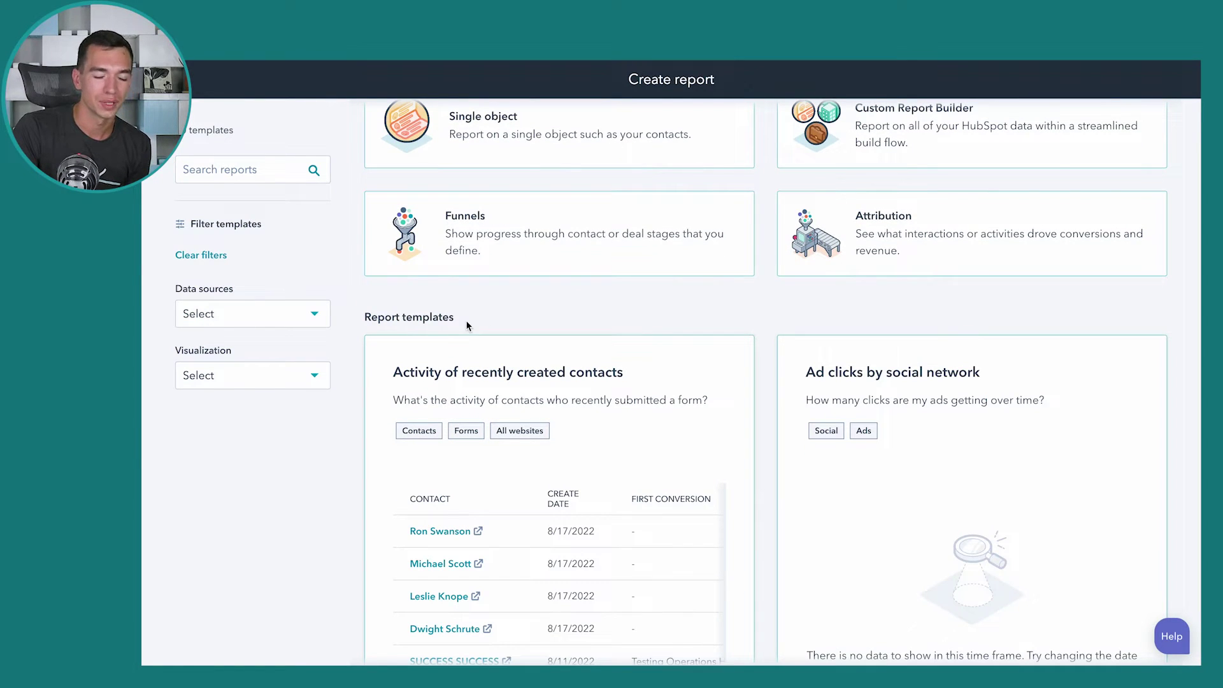
{"action": "scroll", "coordinate": [467, 327], "scroll_direction": "down", "scroll_amount": 5}
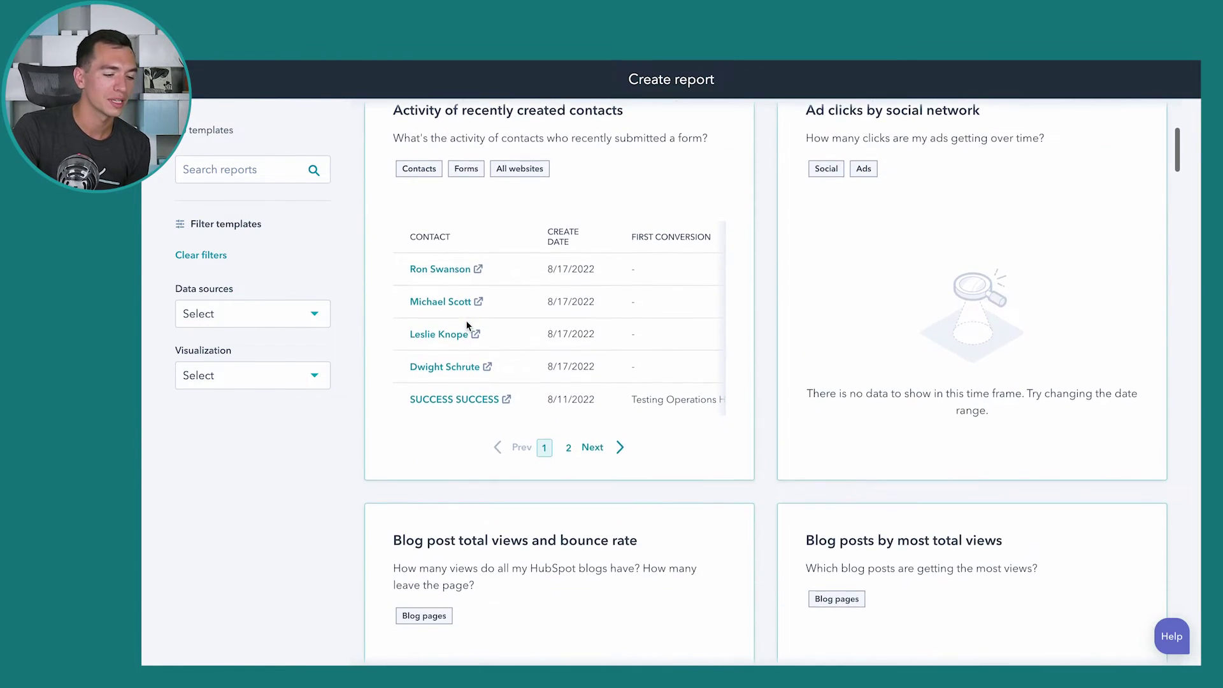
{"action": "scroll", "coordinate": [467, 327], "scroll_direction": "down", "scroll_amount": 5}
{"action": "scroll", "coordinate": [467, 326], "scroll_direction": "up", "scroll_amount": 10}
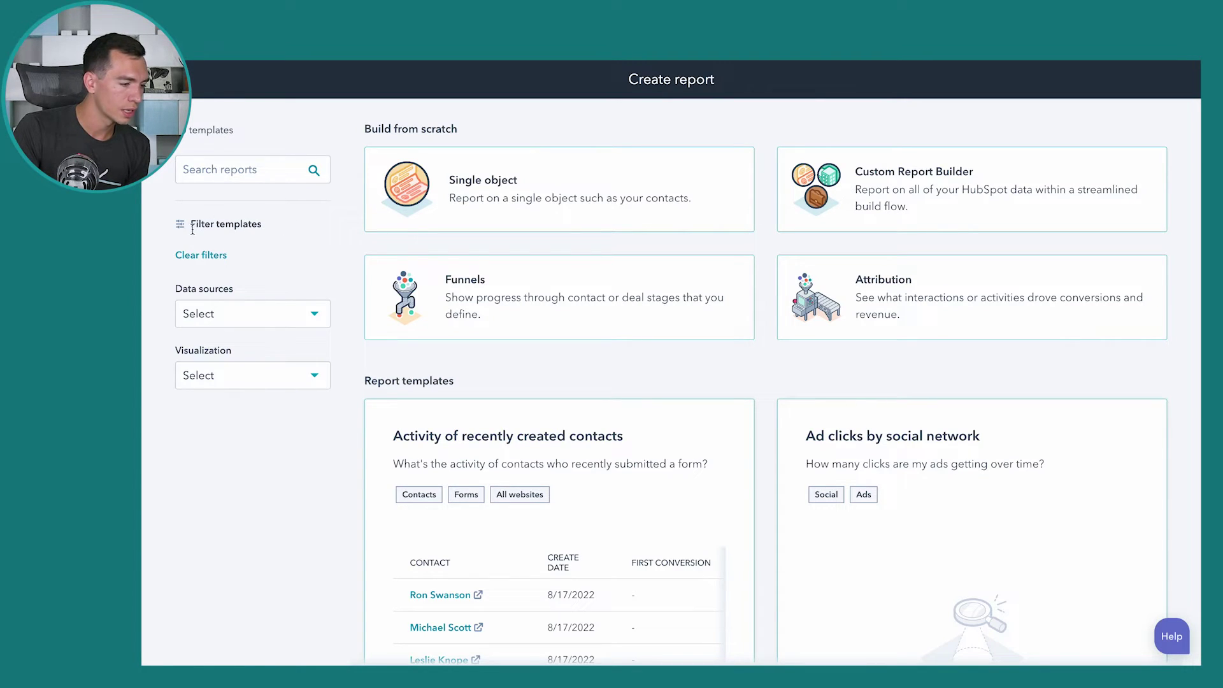
Filter the report templates by the Deals data source and find the "Deal amount average by rep" template.
{"action": "left_click", "coordinate": [216, 314]}
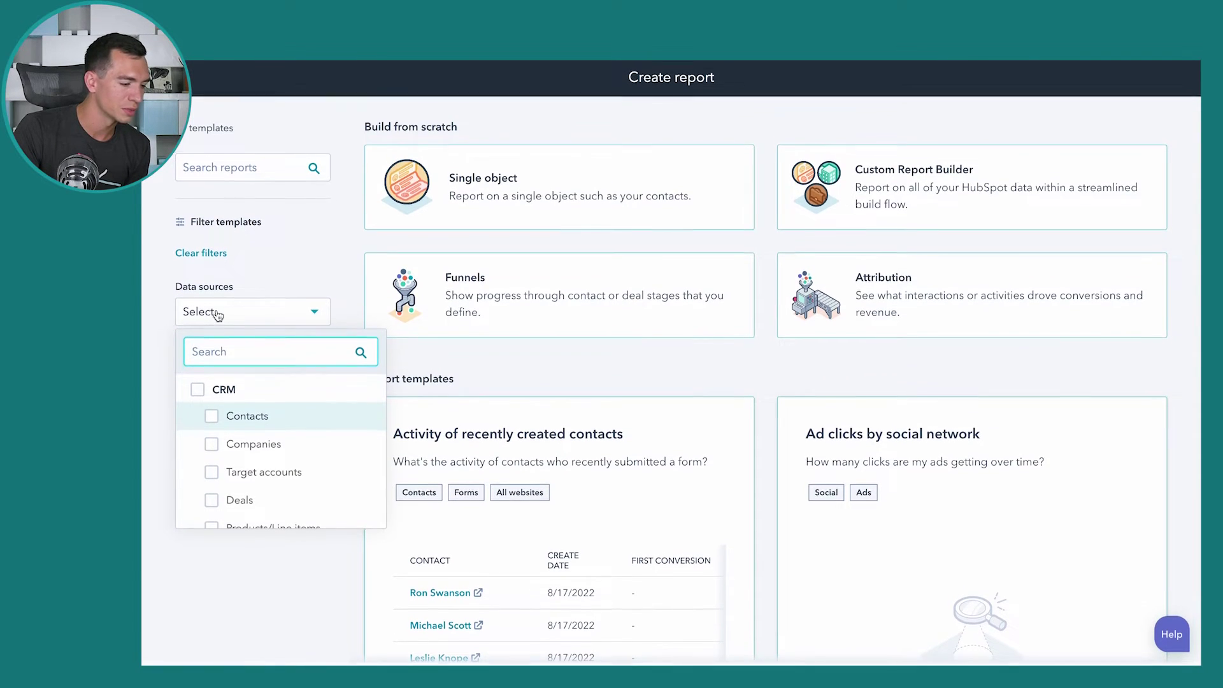
{"action": "left_click", "coordinate": [218, 503]}
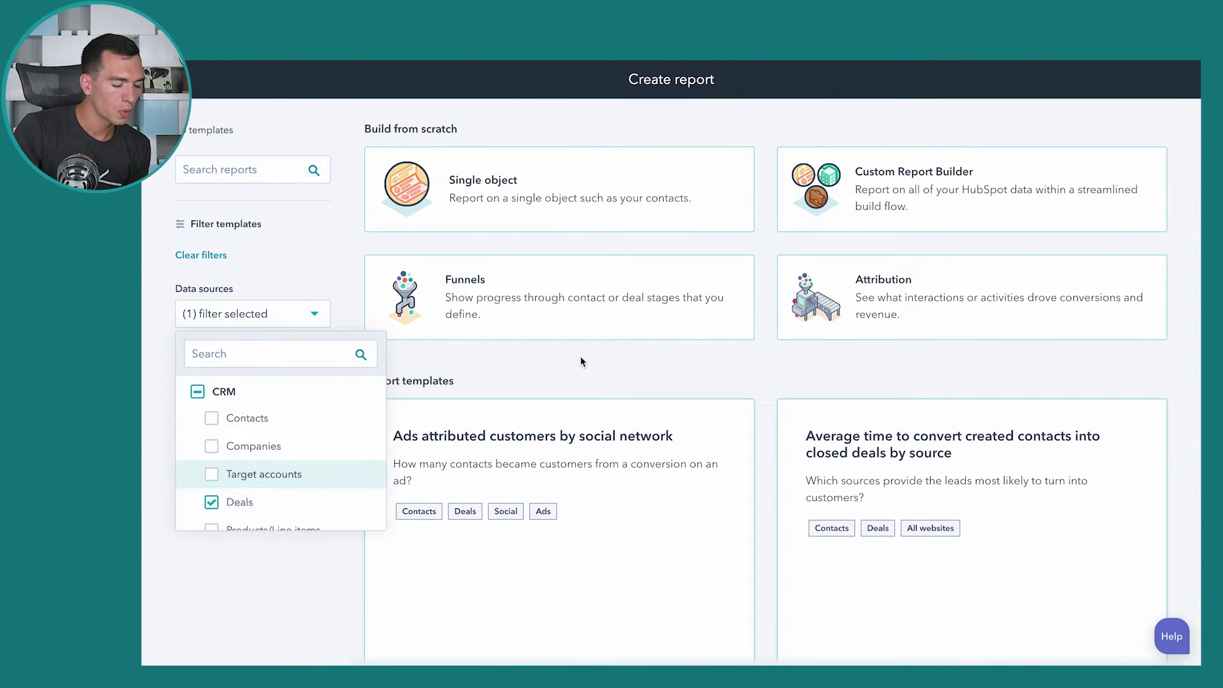
{"action": "scroll", "coordinate": [579, 363], "scroll_direction": "down", "scroll_amount": 3}
{"action": "scroll", "coordinate": [582, 362], "scroll_direction": "down", "scroll_amount": 15}
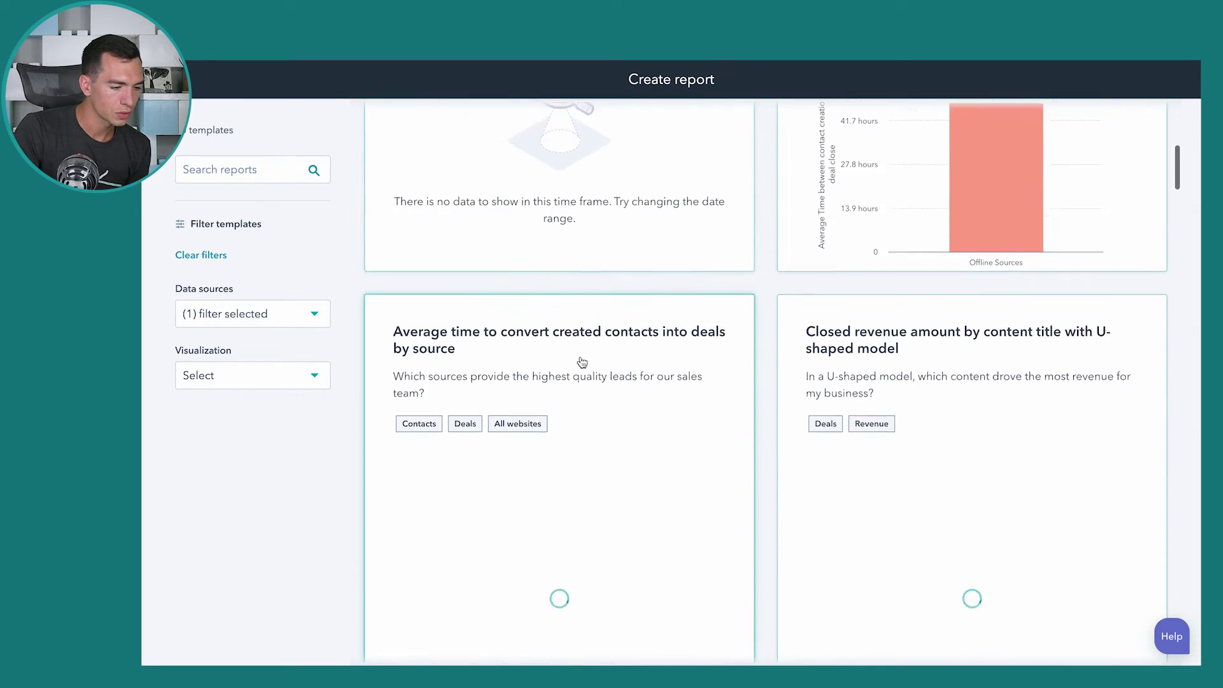
{"action": "scroll", "coordinate": [581, 362], "scroll_direction": "down", "scroll_amount": 20}
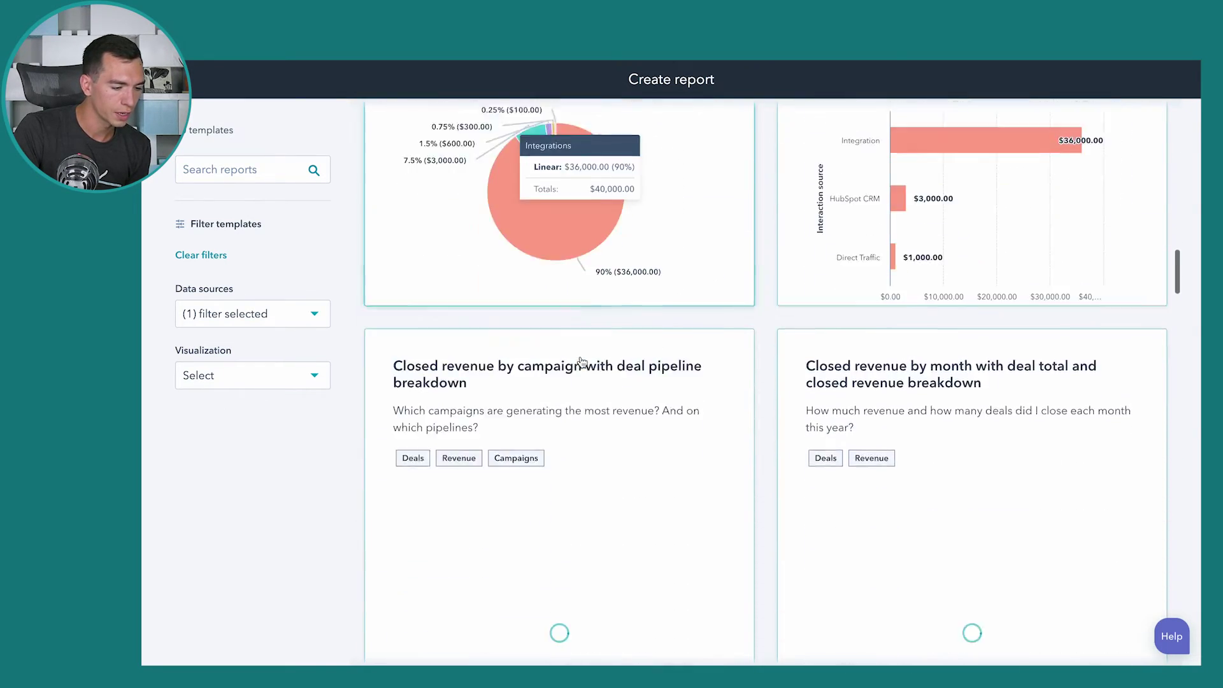
{"action": "scroll", "coordinate": [582, 363], "scroll_direction": "down", "scroll_amount": 4}
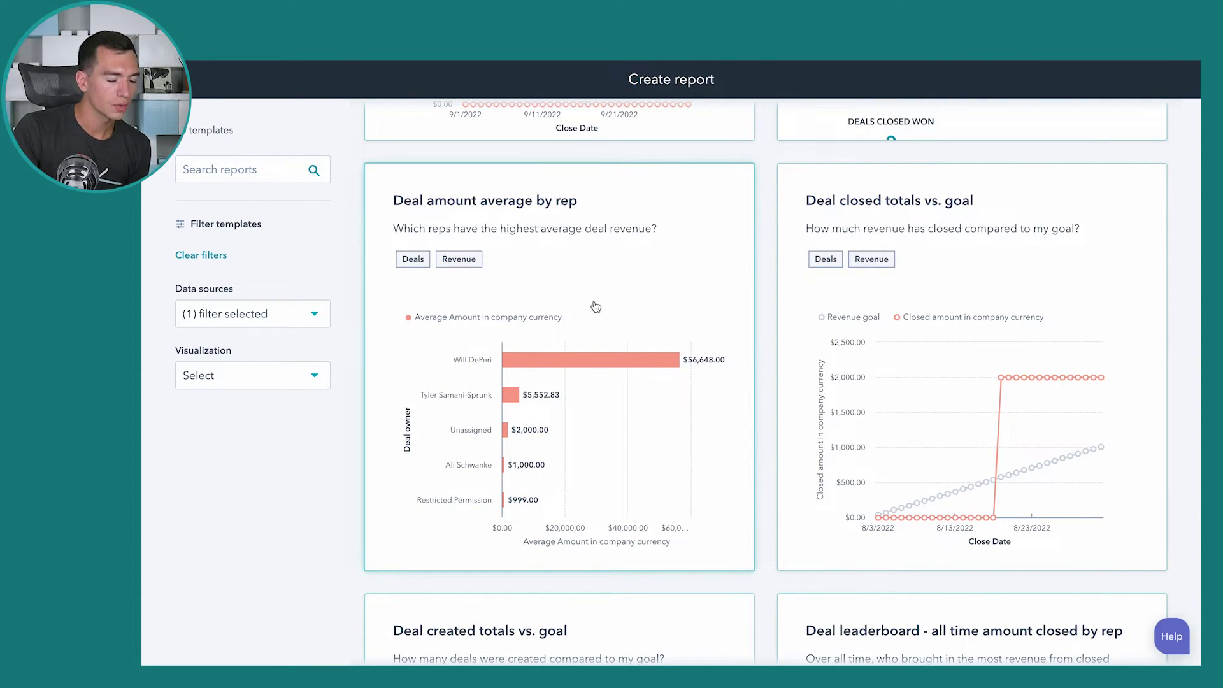
Save the "Deal amount average by rep" report to the existing Hubspot Hacks Dashboard and go to that dashboard.
{"action": "left_click", "coordinate": [617, 292]}
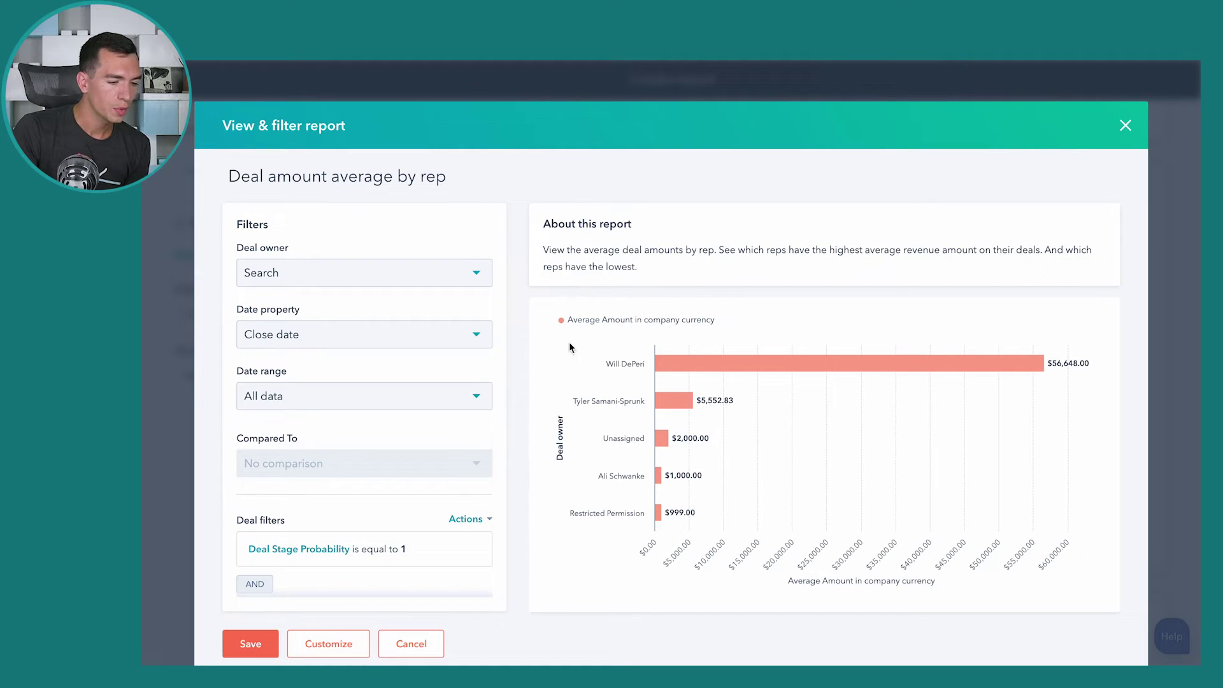
{"action": "left_click", "coordinate": [254, 644]}
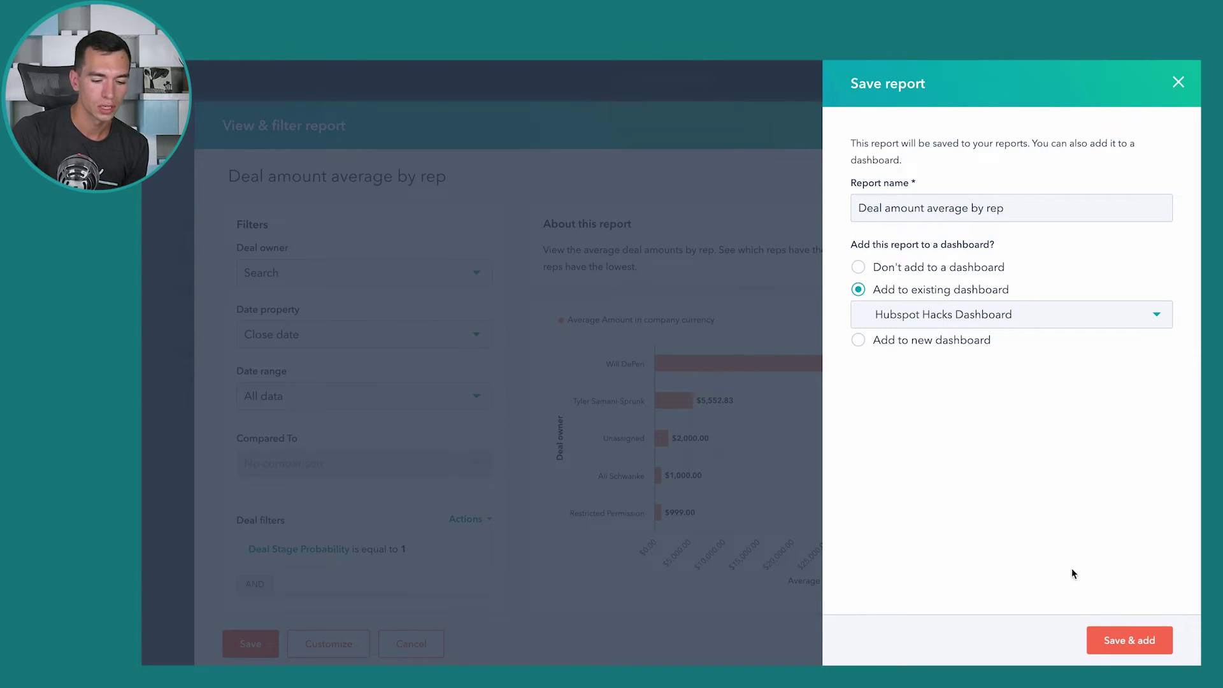
{"action": "left_click", "coordinate": [1129, 641]}
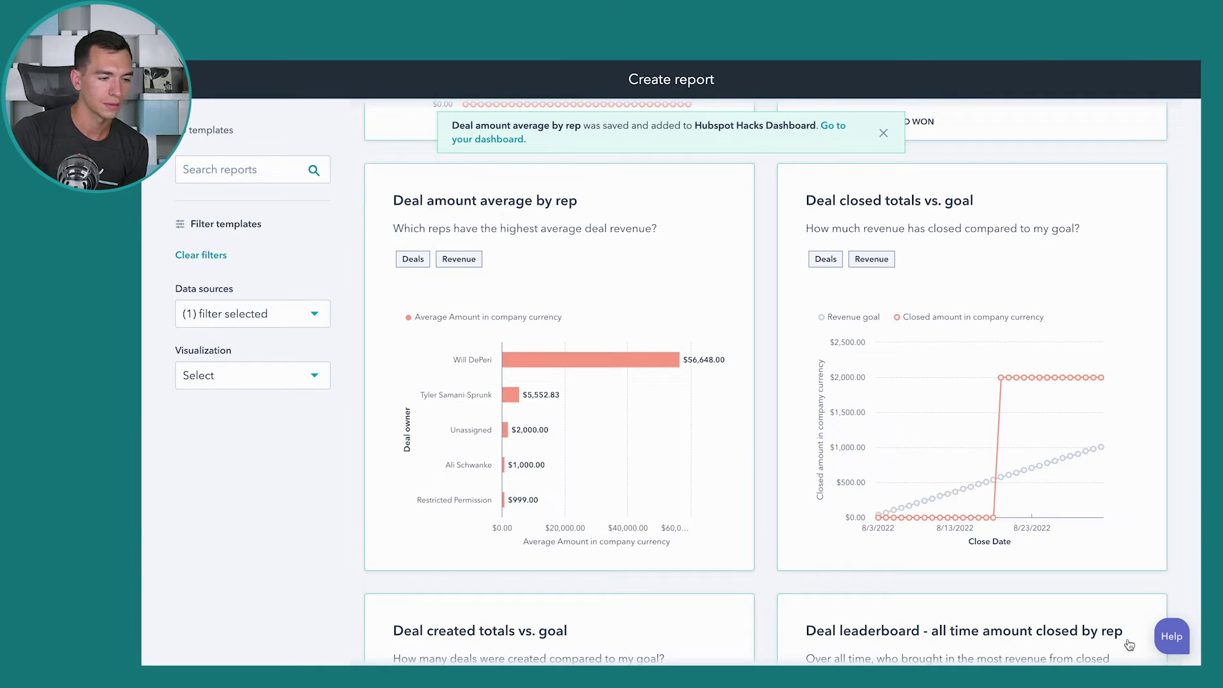
{"action": "left_click", "coordinate": [836, 131]}
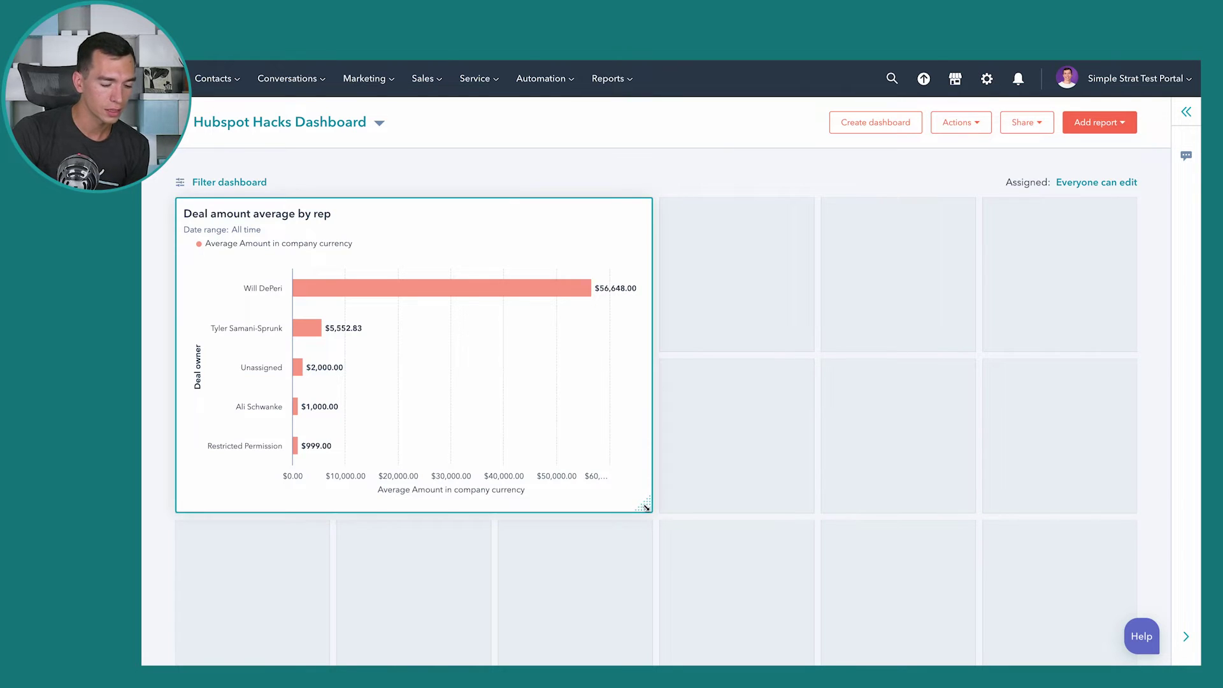
Widen the "Deal amount average by rep" report to the dashboard's full width and look at its view and filter settings.
{"action": "left_click_drag", "start_coordinate": [648, 507], "coordinate": [1112, 500]}
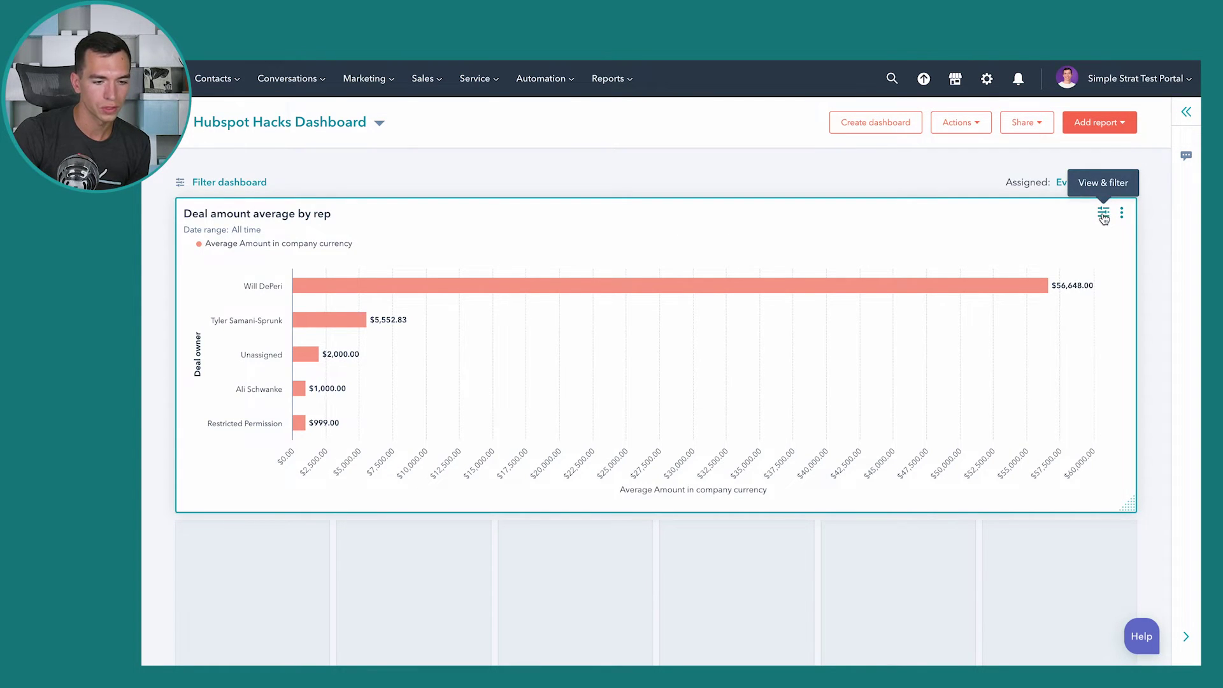
{"action": "left_click", "coordinate": [1104, 214]}
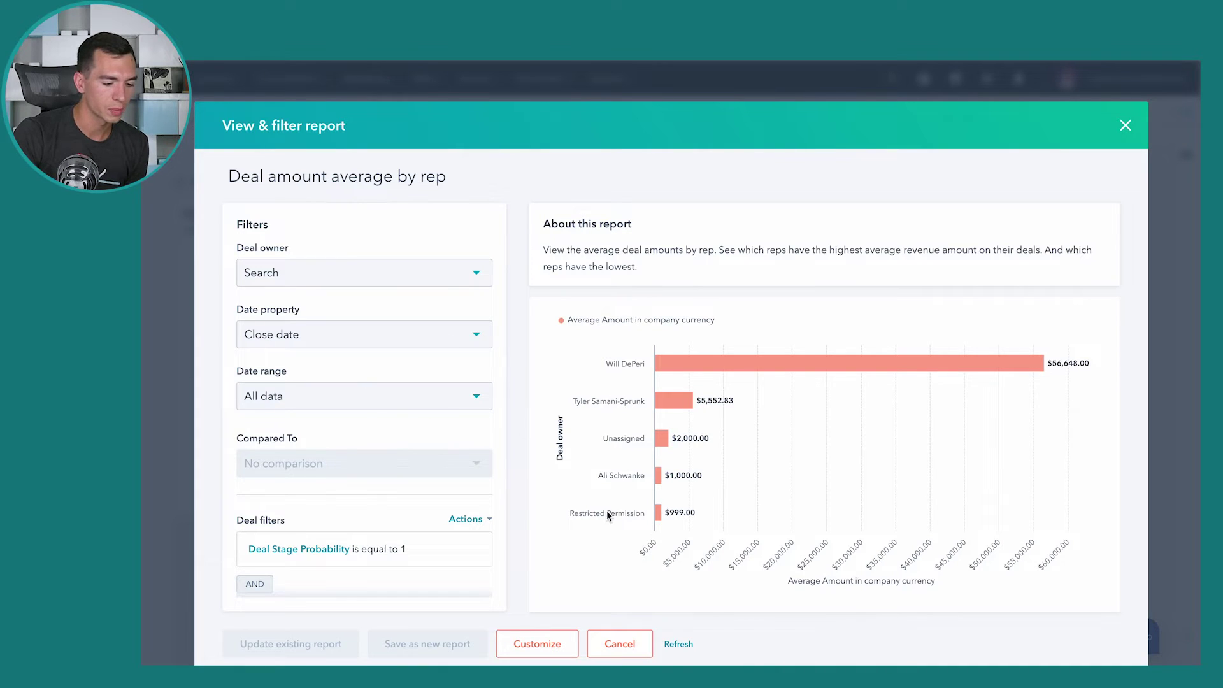
{"action": "left_click", "coordinate": [615, 645]}
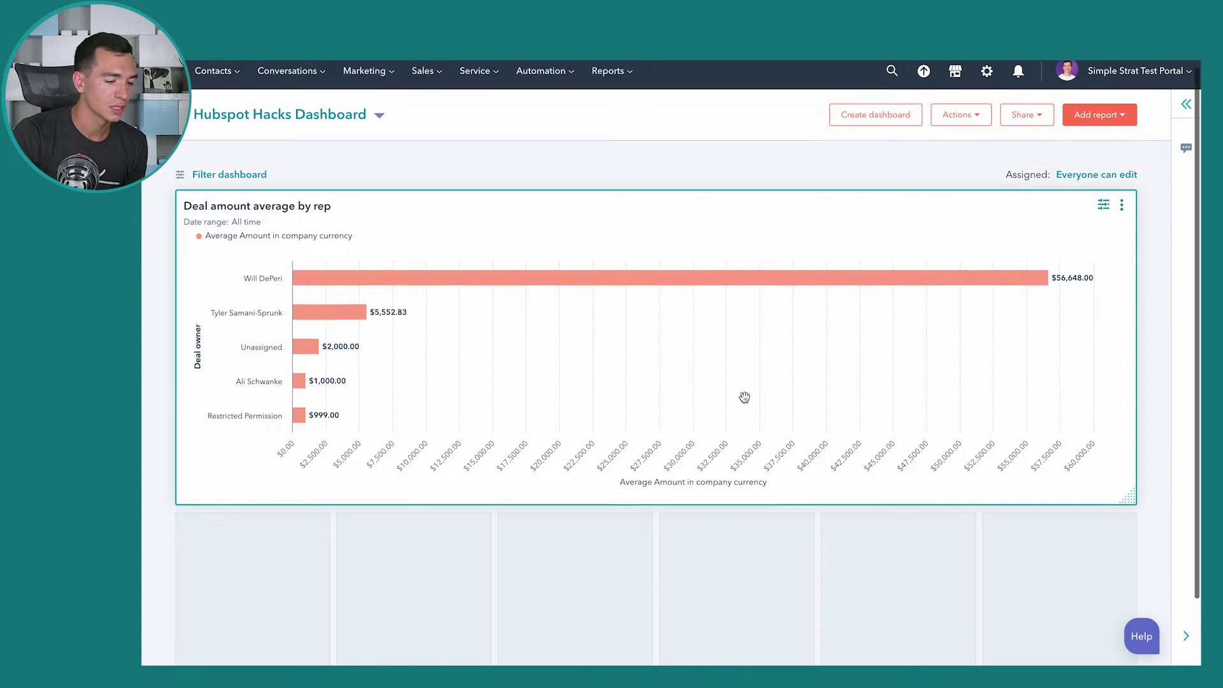
{"action": "scroll", "coordinate": [745, 397], "scroll_direction": "down", "scroll_amount": 1}
{"action": "scroll", "coordinate": [745, 398], "scroll_direction": "up", "scroll_amount": 1}
{"action": "scroll", "coordinate": [743, 396], "scroll_direction": "down", "scroll_amount": 2}
{"action": "scroll", "coordinate": [744, 396], "scroll_direction": "up", "scroll_amount": 2}
{"action": "mouse_move", "coordinate": [442, 268]}
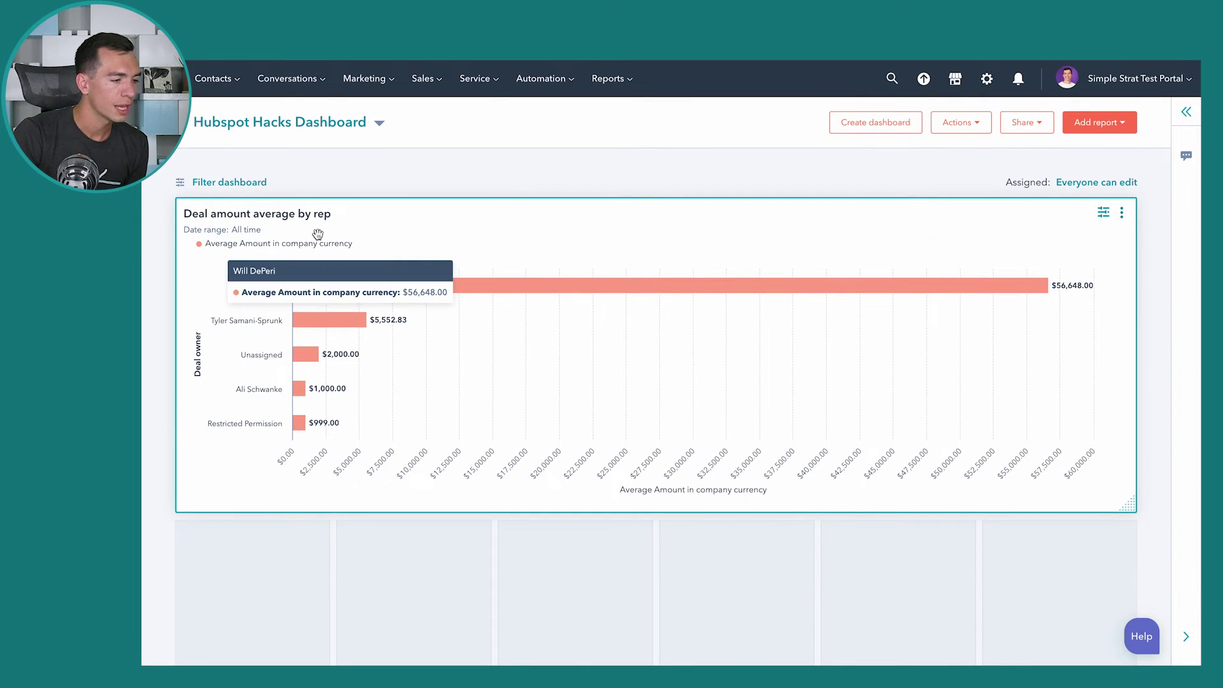
Filter the whole dashboard by the This week date range and look over the filtered report.
{"action": "left_click", "coordinate": [212, 185]}
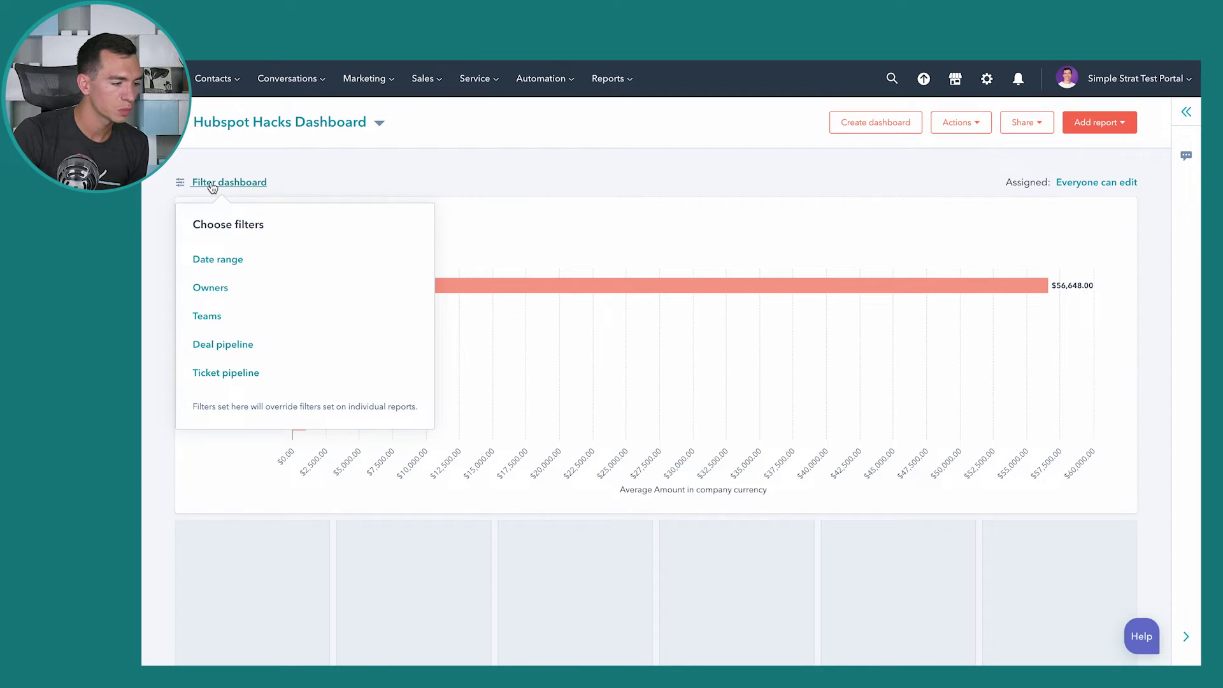
{"action": "left_click", "coordinate": [217, 261]}
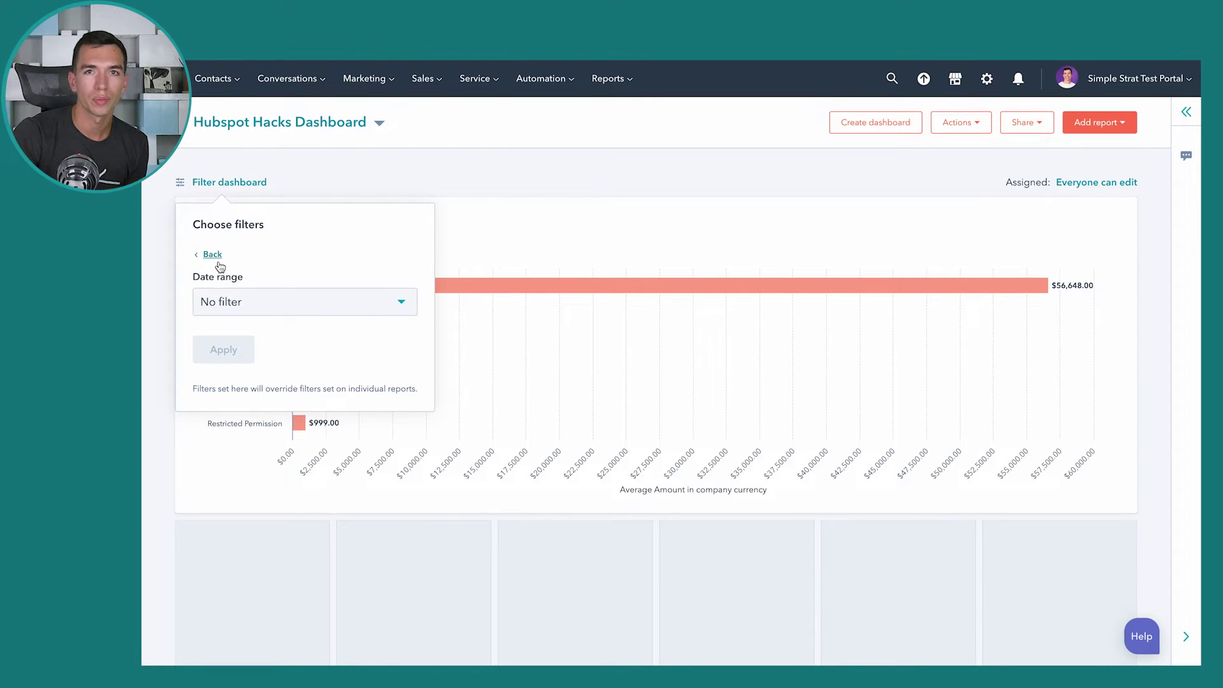
{"action": "left_click", "coordinate": [287, 300]}
{"action": "scroll", "coordinate": [302, 413], "scroll_direction": "down", "scroll_amount": 1}
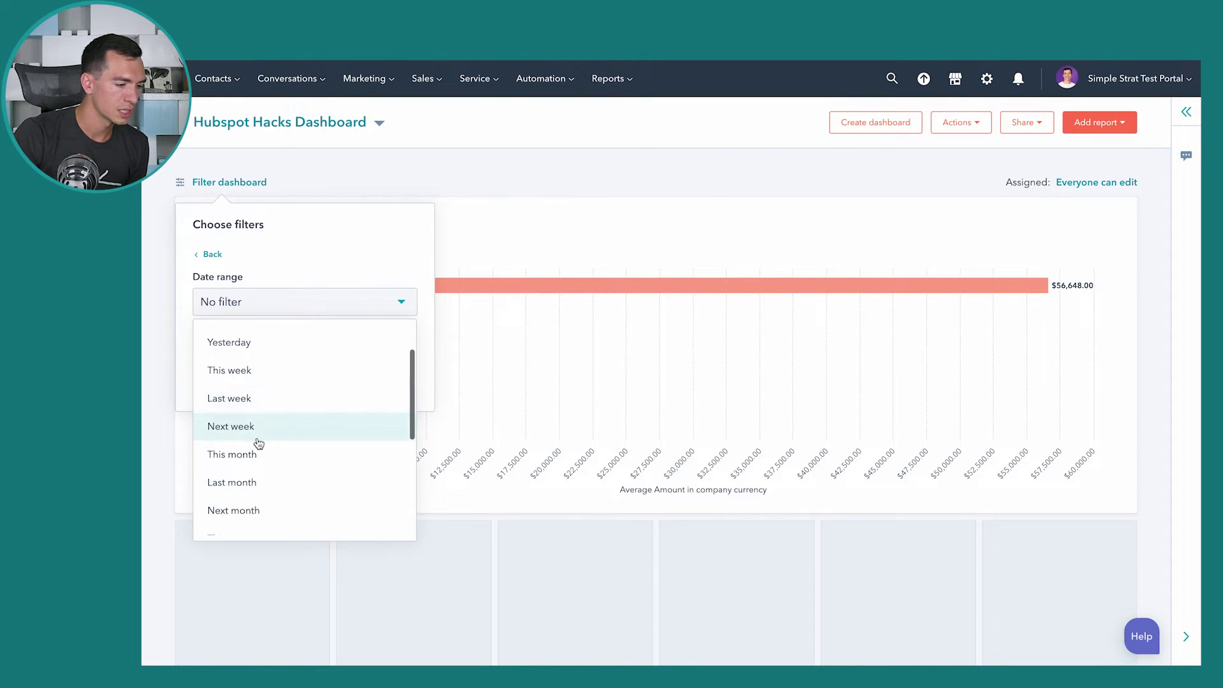
{"action": "left_click", "coordinate": [260, 371]}
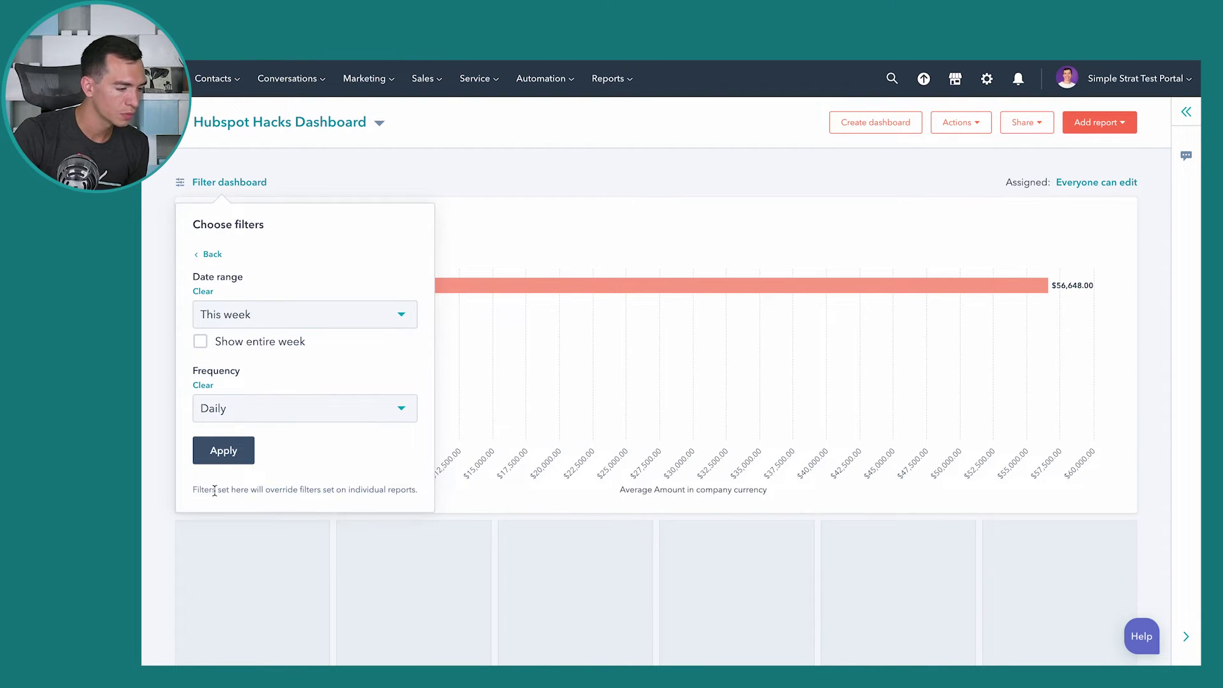
{"action": "left_click", "coordinate": [230, 451]}
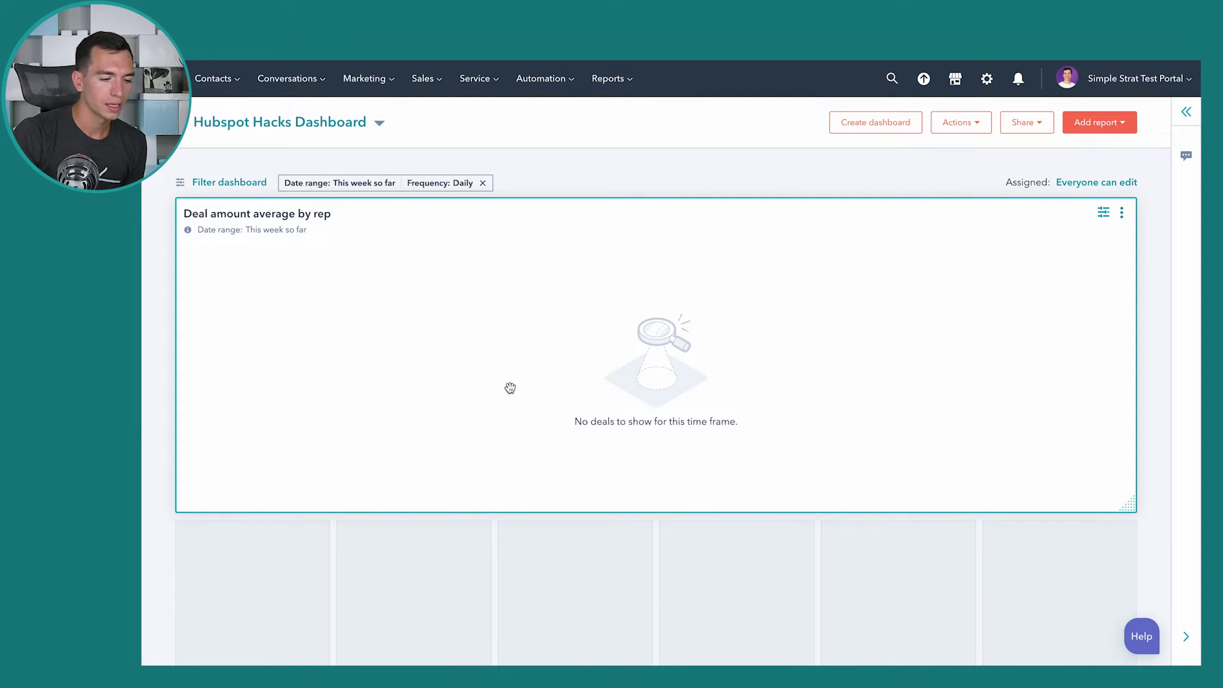
{"action": "scroll", "coordinate": [510, 388], "scroll_direction": "down", "scroll_amount": 2}
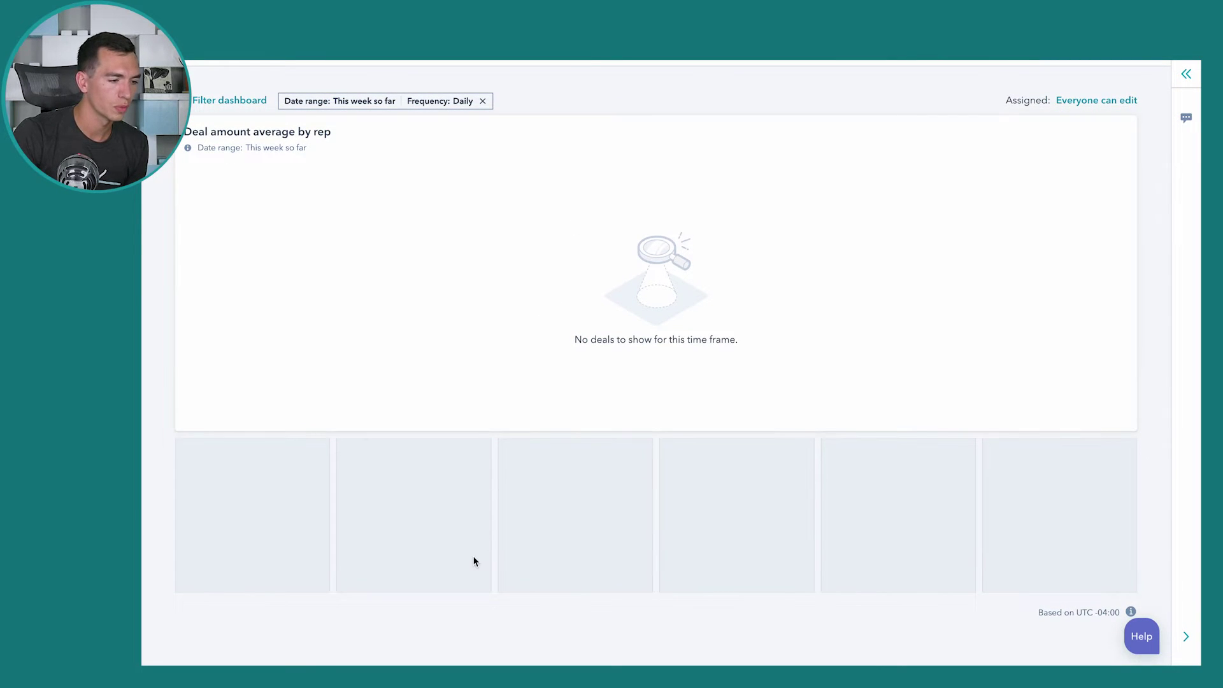
{"action": "scroll", "coordinate": [473, 561], "scroll_direction": "up", "scroll_amount": 2}
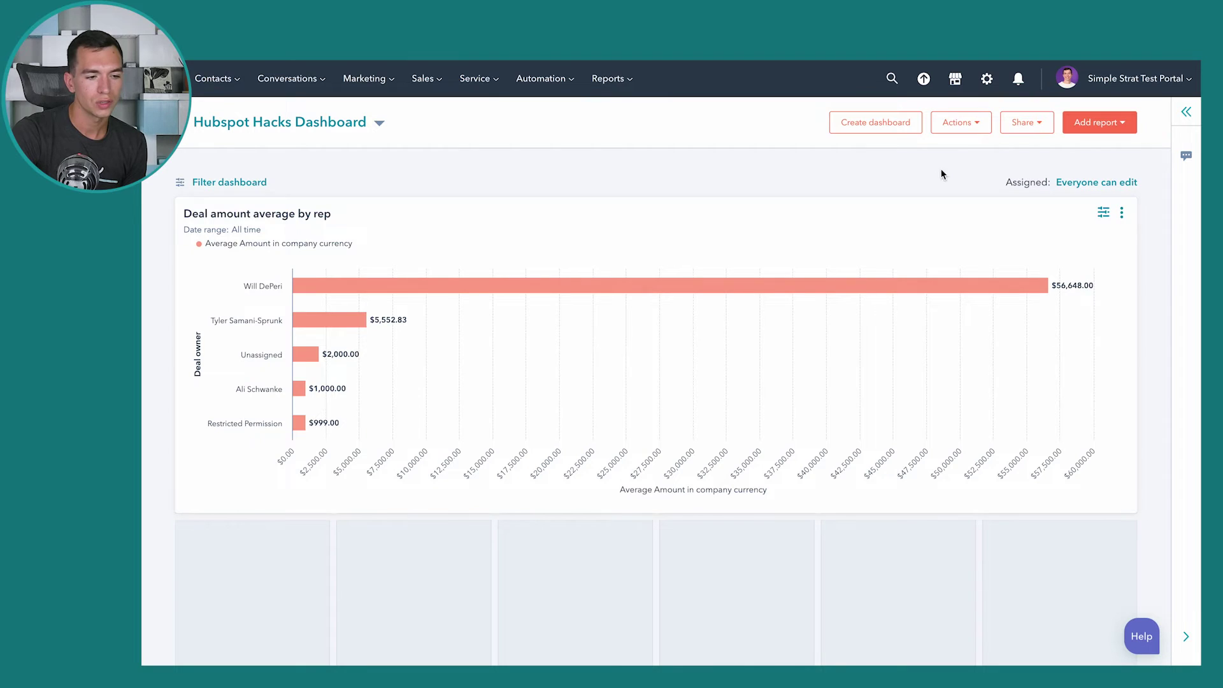
Add a text block titled "standard operating procedure" to the dashboard, with step 1, step 2 and step 3 on separate lines.
{"action": "left_click", "coordinate": [975, 124]}
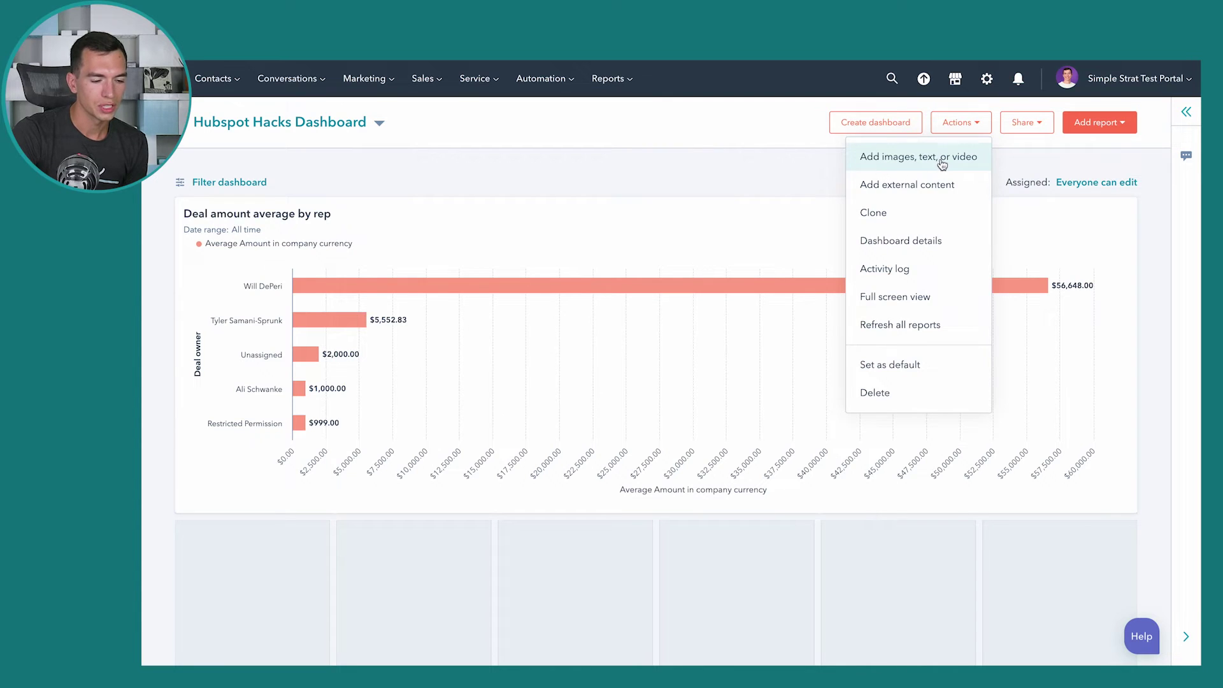
{"action": "left_click", "coordinate": [908, 159]}
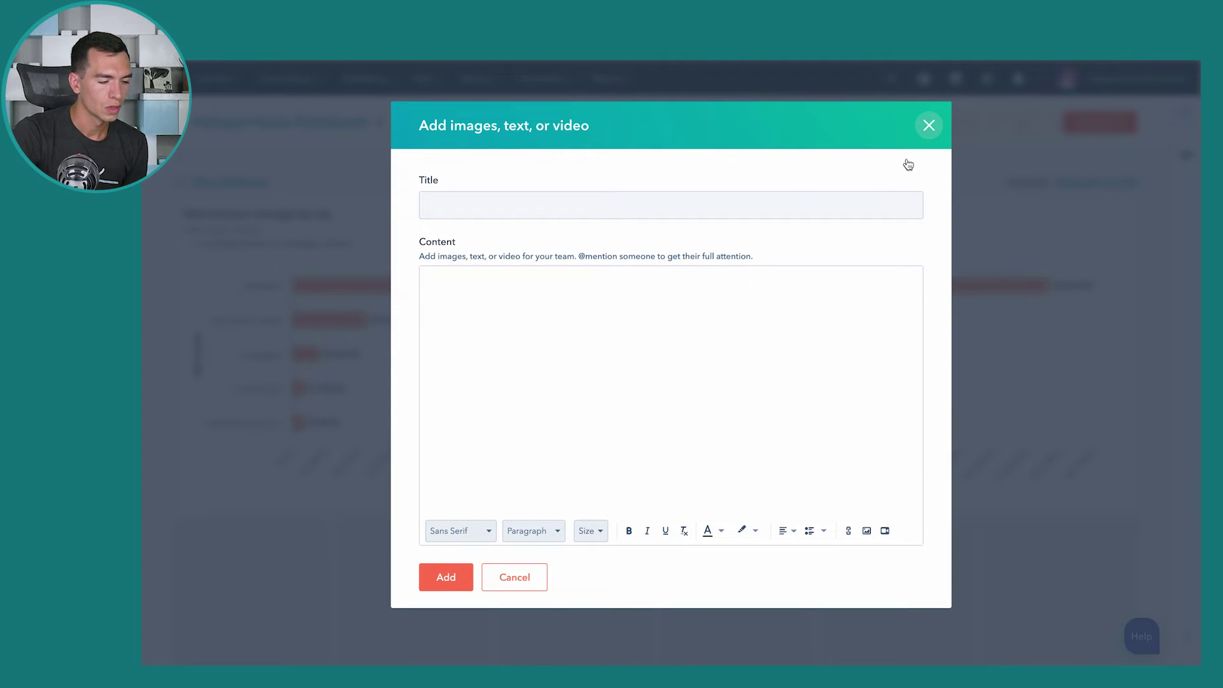
{"action": "left_click", "coordinate": [527, 211]}
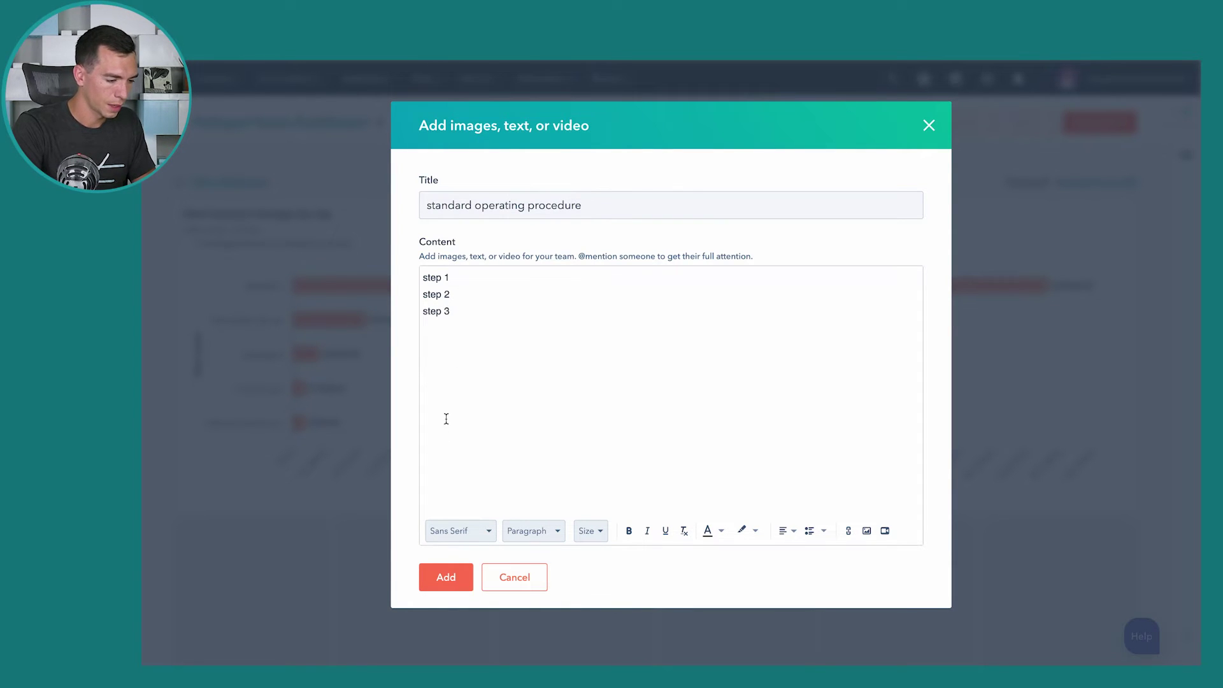
{"action": "left_click", "coordinate": [448, 577]}
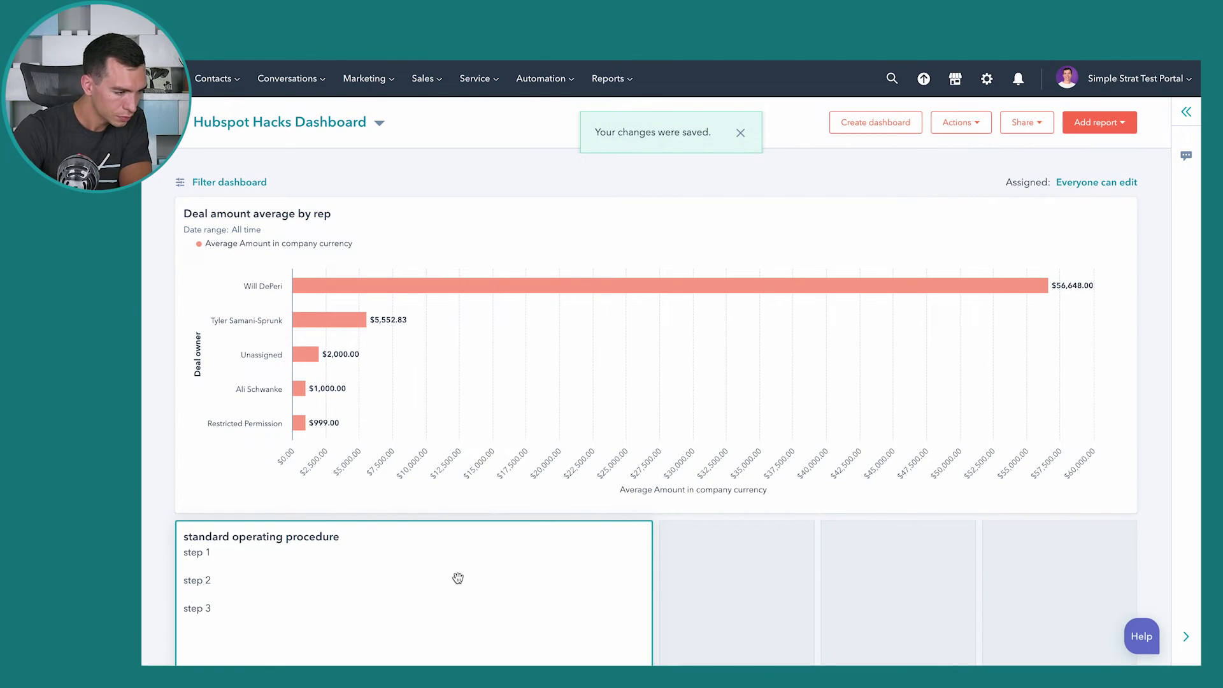
{"action": "scroll", "coordinate": [516, 382], "scroll_direction": "down", "scroll_amount": 4}
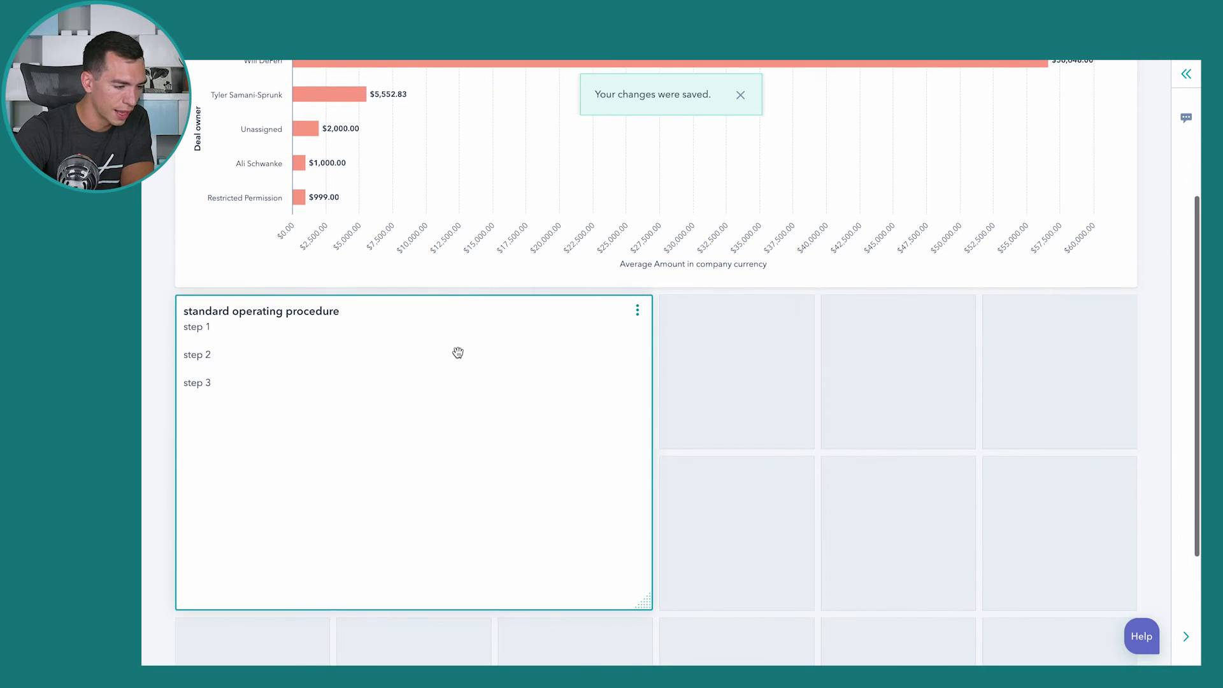
{"action": "mouse_move", "coordinate": [652, 609]}
{"action": "left_mouse_down"}
{"action": "mouse_move", "coordinate": [806, 588]}
{"action": "mouse_move", "coordinate": [646, 604]}
{"action": "left_mouse_up"}
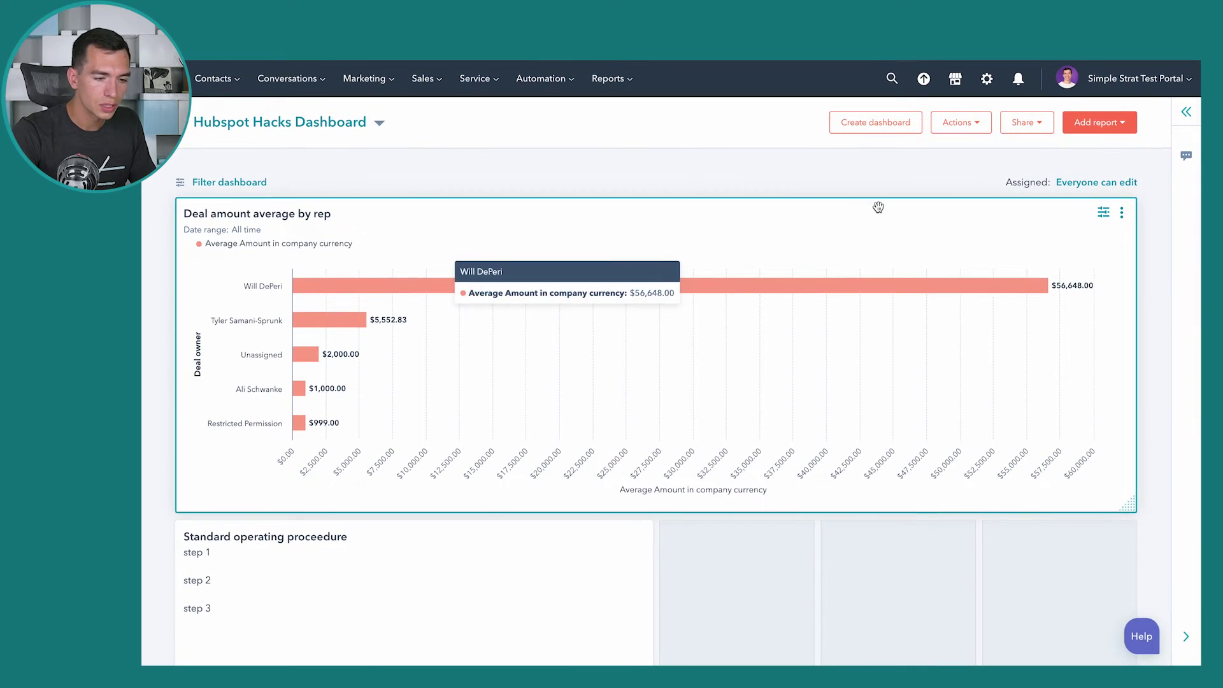
{"action": "left_click", "coordinate": [970, 126]}
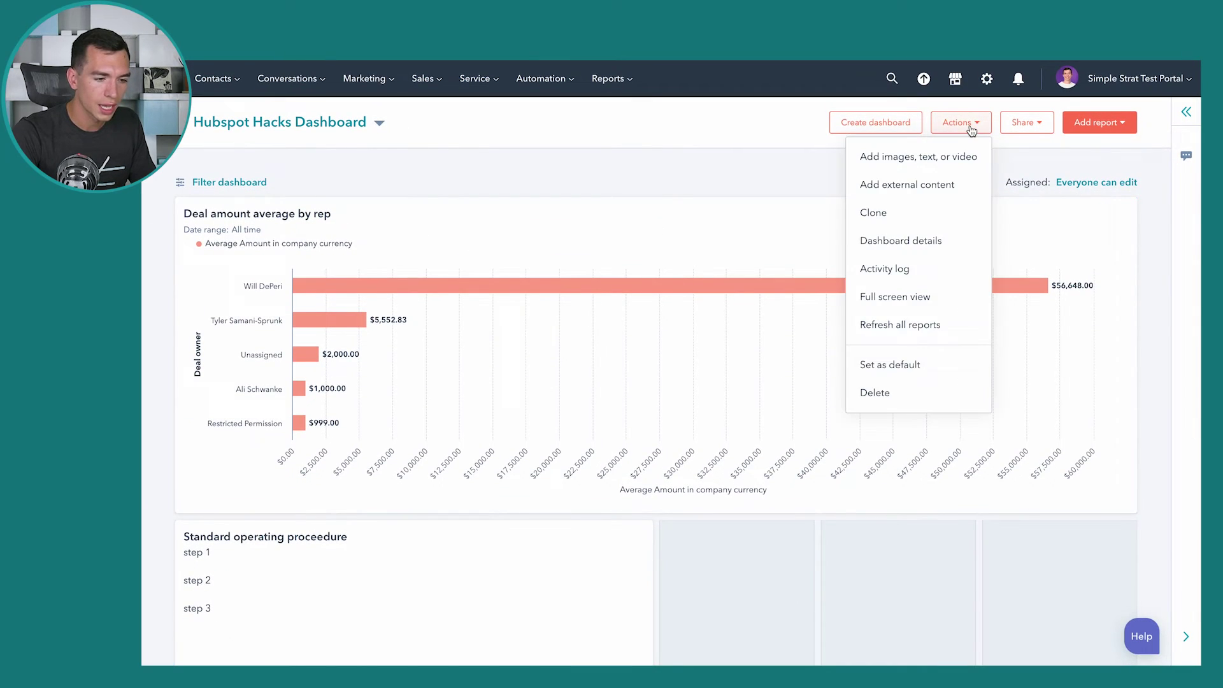
{"action": "left_click", "coordinate": [921, 187]}
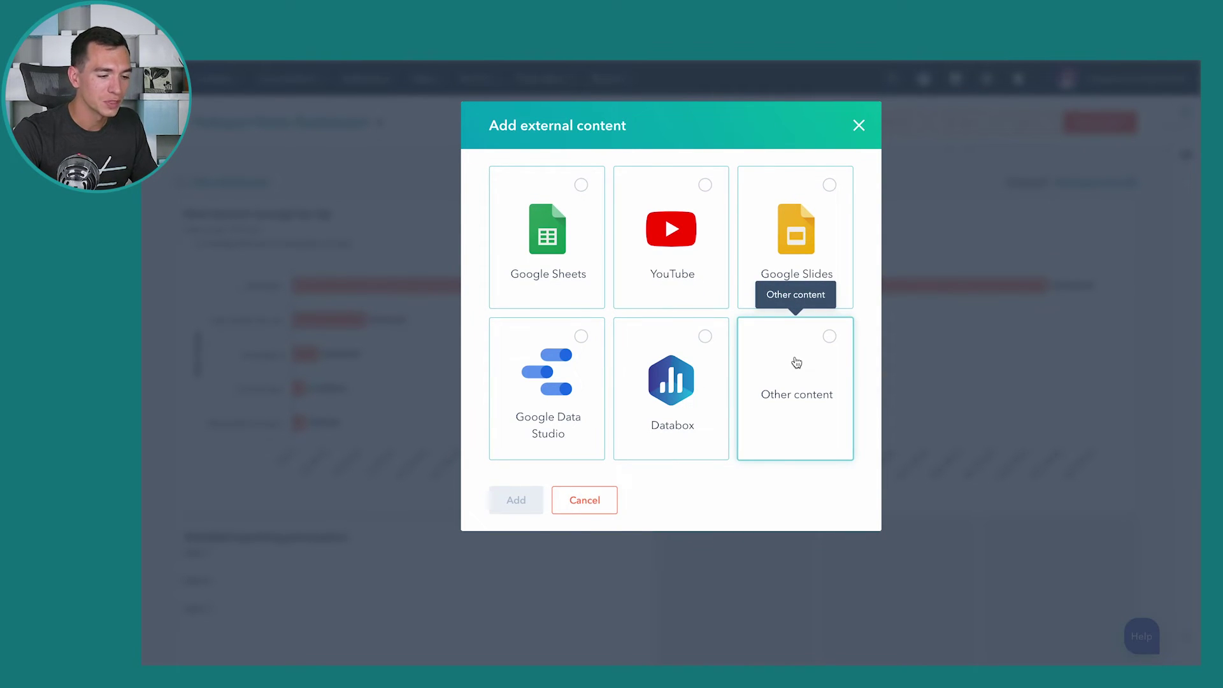
{"action": "left_click", "coordinate": [674, 236]}
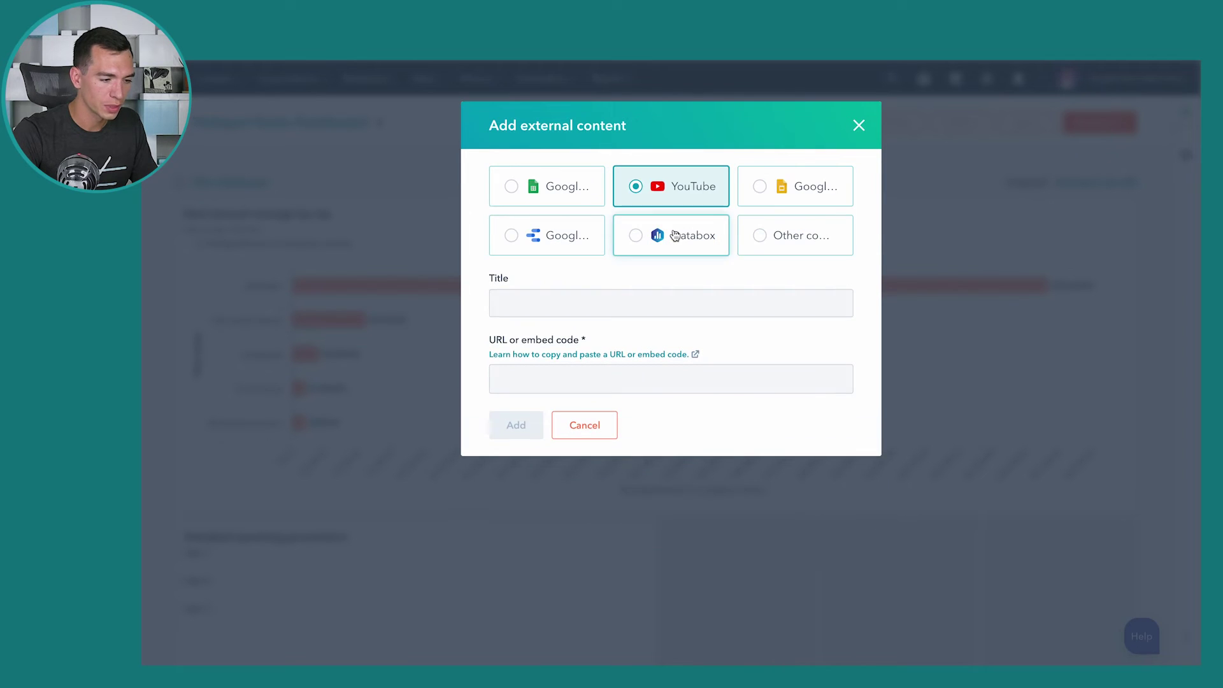
{"action": "left_click", "coordinate": [617, 309]}
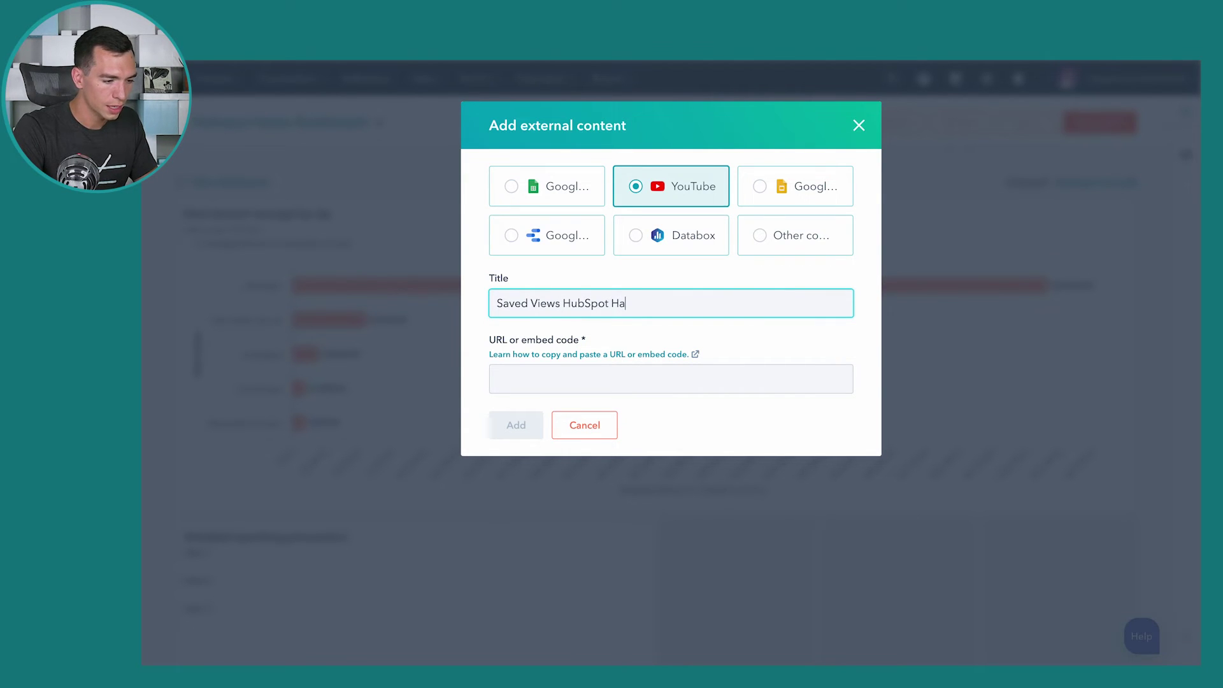
{"action": "left_click", "coordinate": [615, 381]}
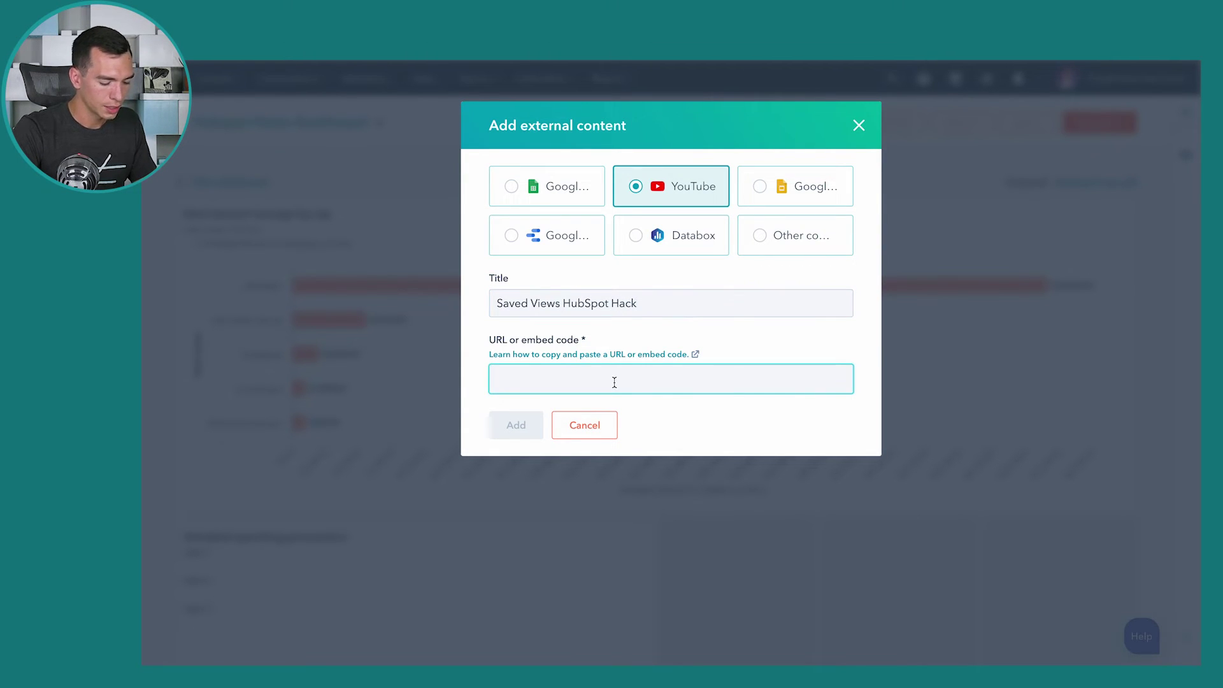
{"action": "type", "text": "<iframe width=\"560\" height=\"315\" src=\"https://www.youtube.com/embed/ZsfE51ZsVw4\" title=\"YouTube video player\" frameborder=\"0\" allow=\"accelerometer; autoplay; clipboard-write; encrypted-media; gyroscope; picture-in-picture\" allowfullscreen></iframe>"}
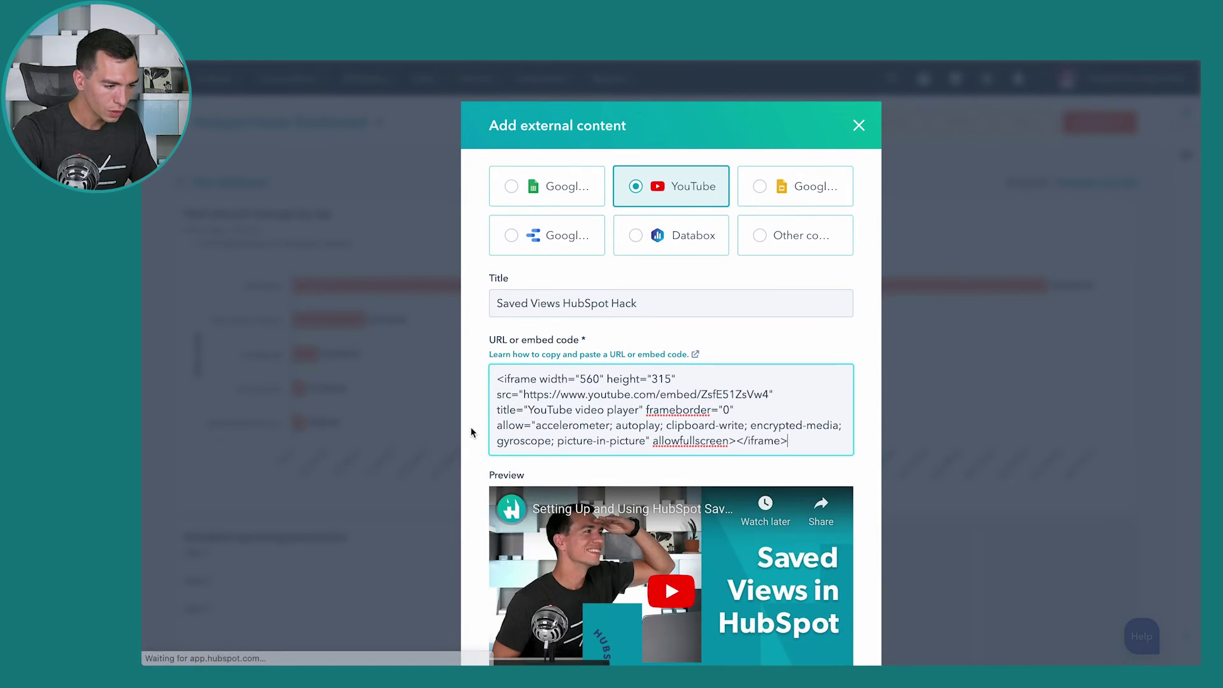
{"action": "scroll", "coordinate": [472, 434], "scroll_direction": "down", "scroll_amount": 2}
{"action": "left_click", "coordinate": [514, 635]}
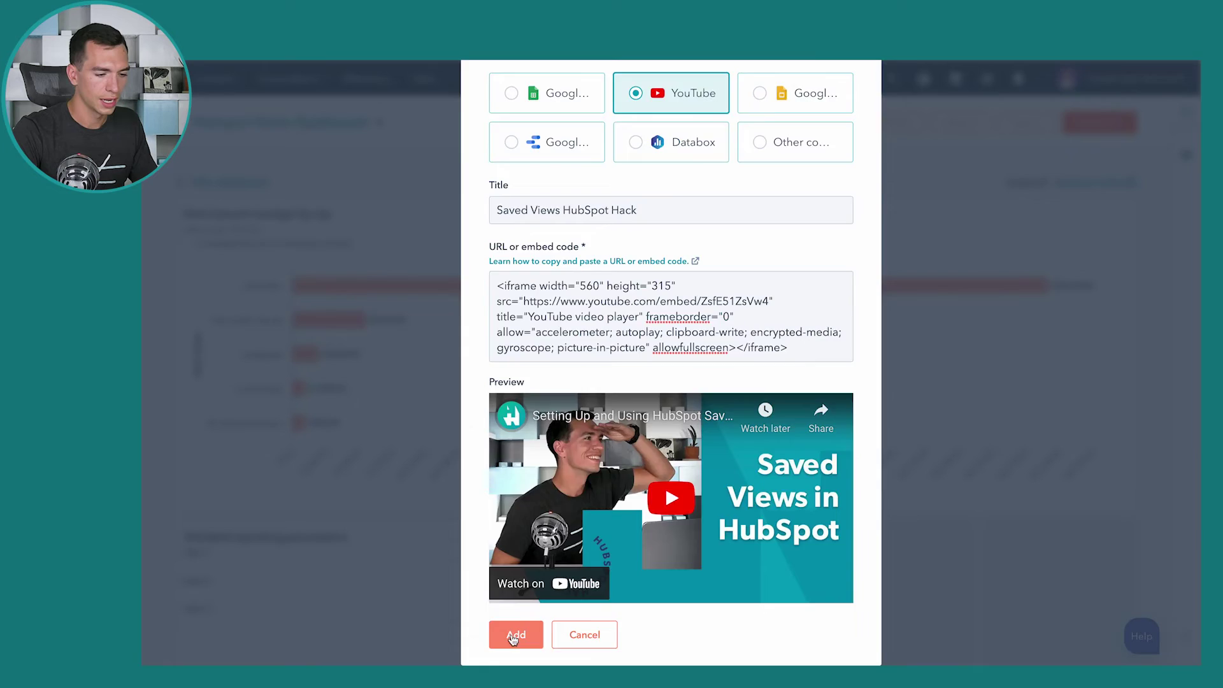
Test the embedded Saved Views video on the dashboard by playing it briefly and pausing it.
{"action": "scroll", "coordinate": [681, 384], "scroll_direction": "down", "scroll_amount": 6}
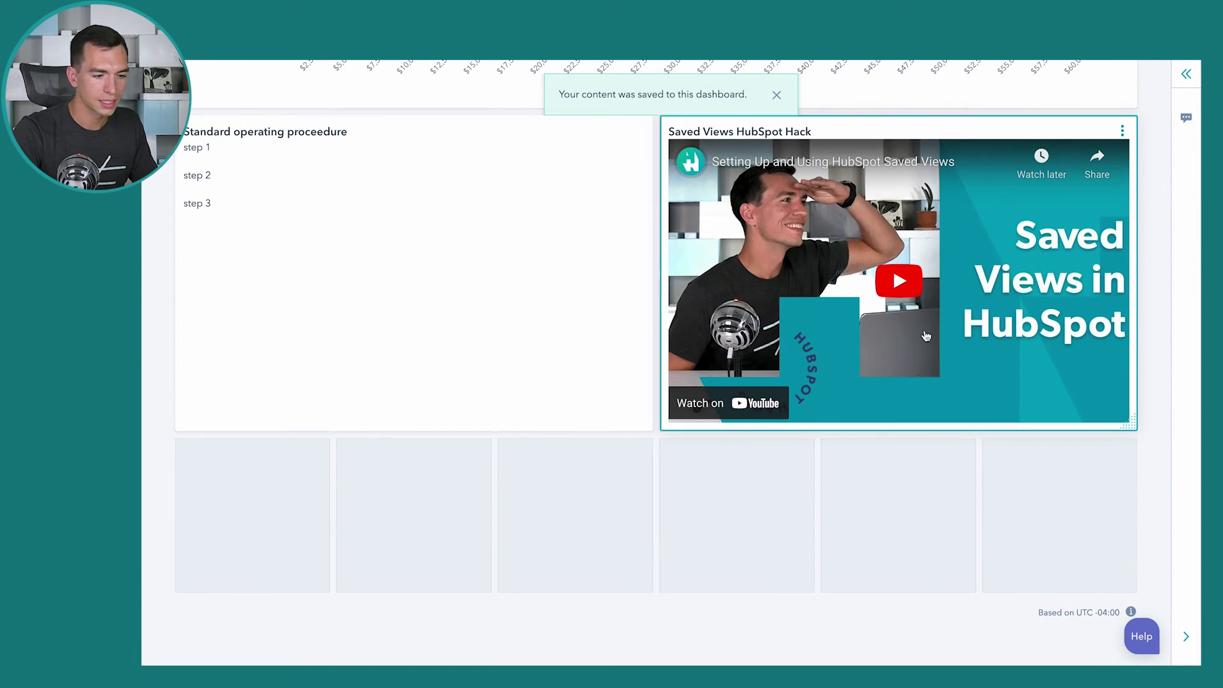
{"action": "left_click", "coordinate": [918, 286]}
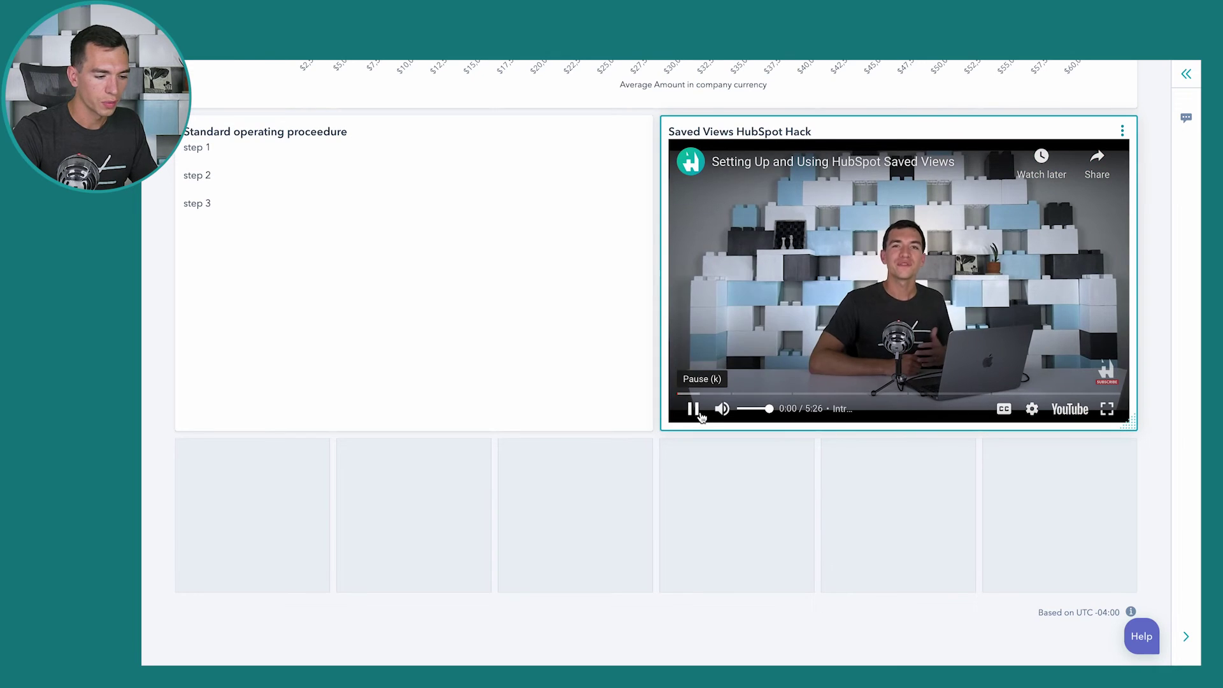
{"action": "left_click", "coordinate": [697, 416]}
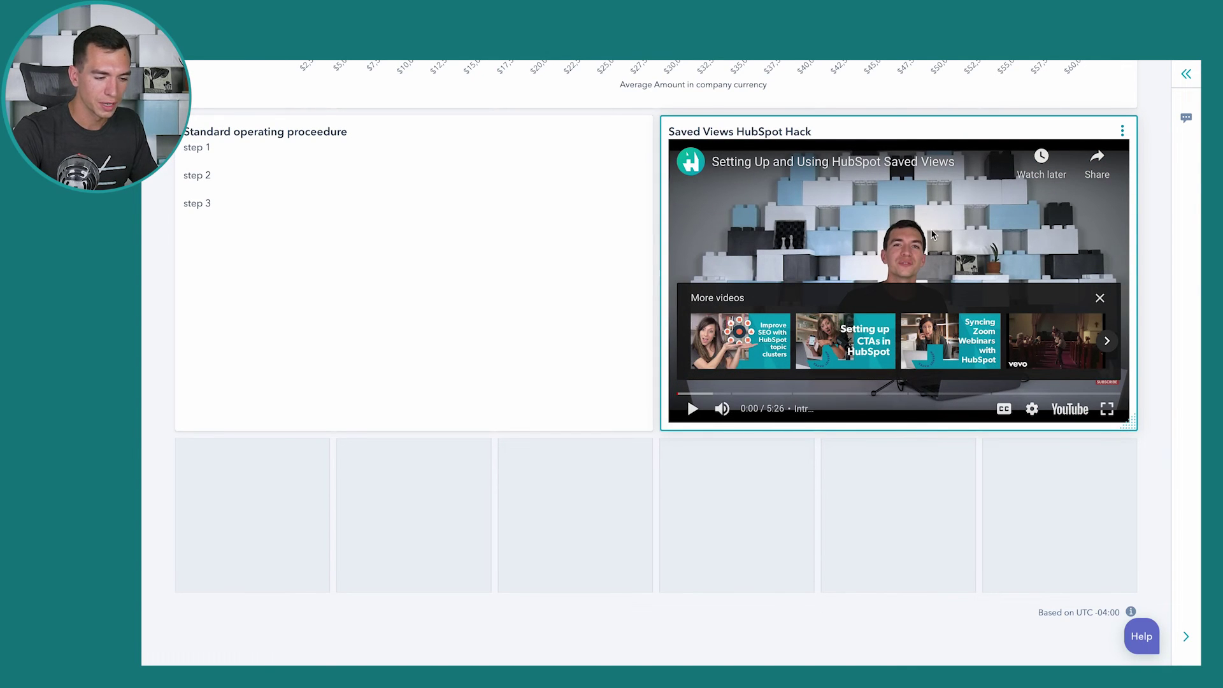
{"action": "scroll", "coordinate": [931, 234], "scroll_direction": "up", "scroll_amount": 3}
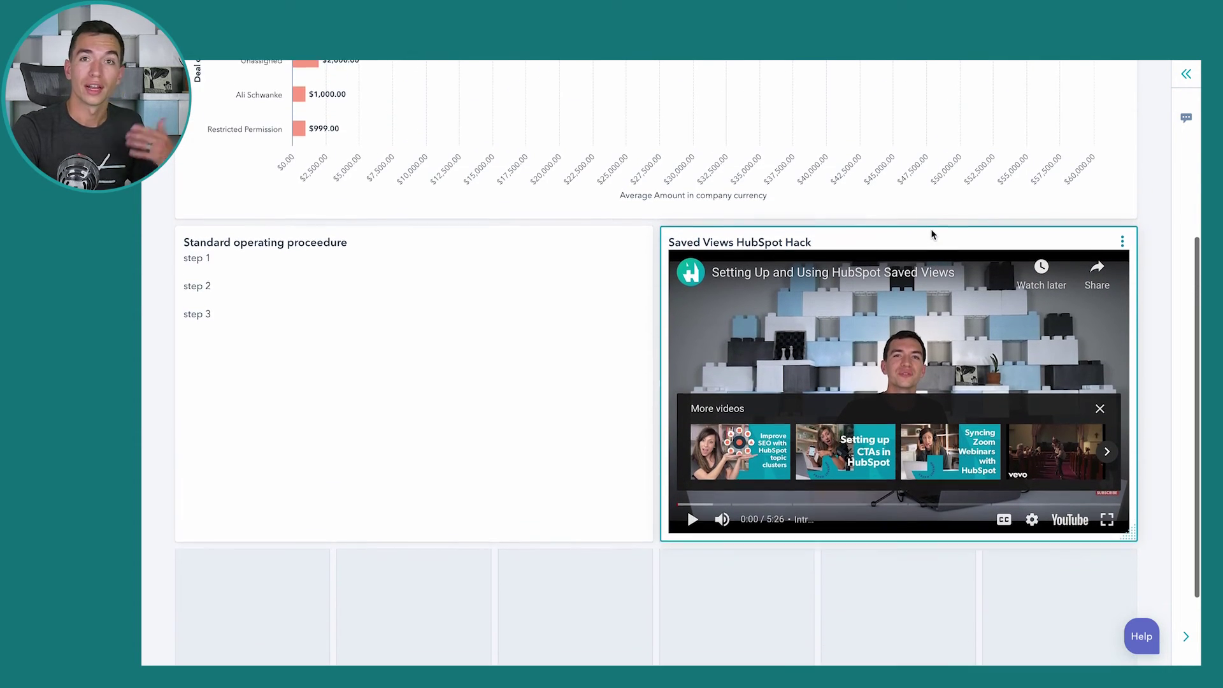
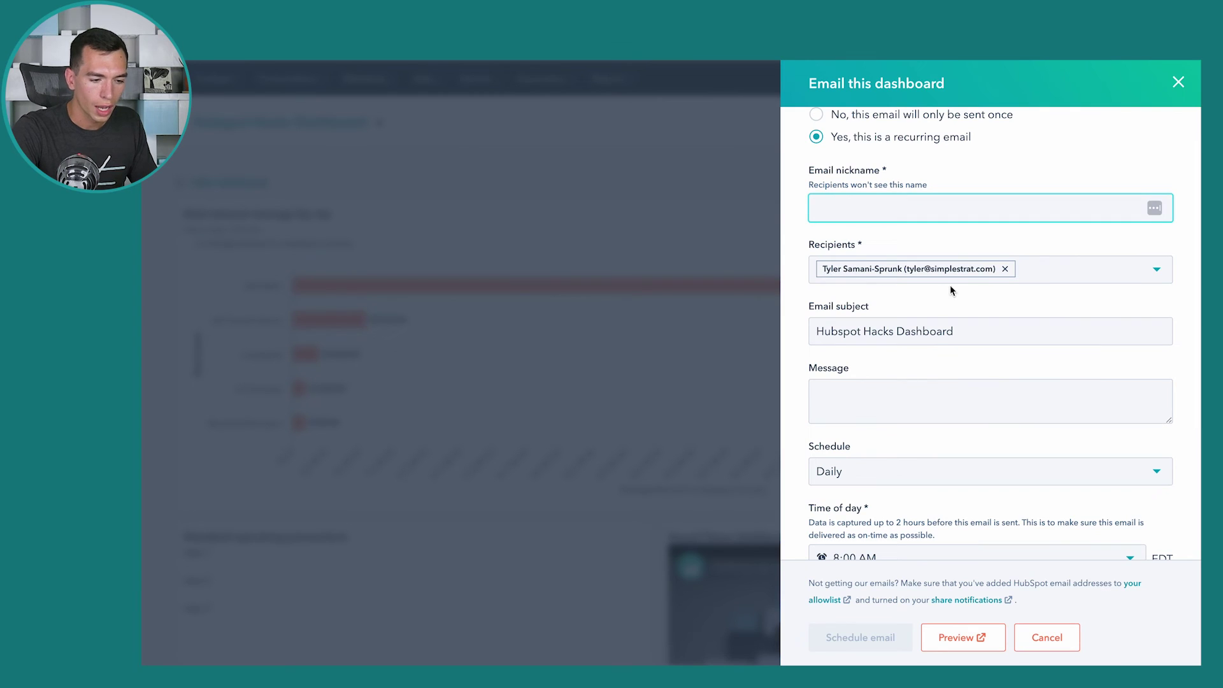
Set the recurring dashboard email's nickname to "test" and go through its subject and message fields.
{"action": "type", "text": "test"}
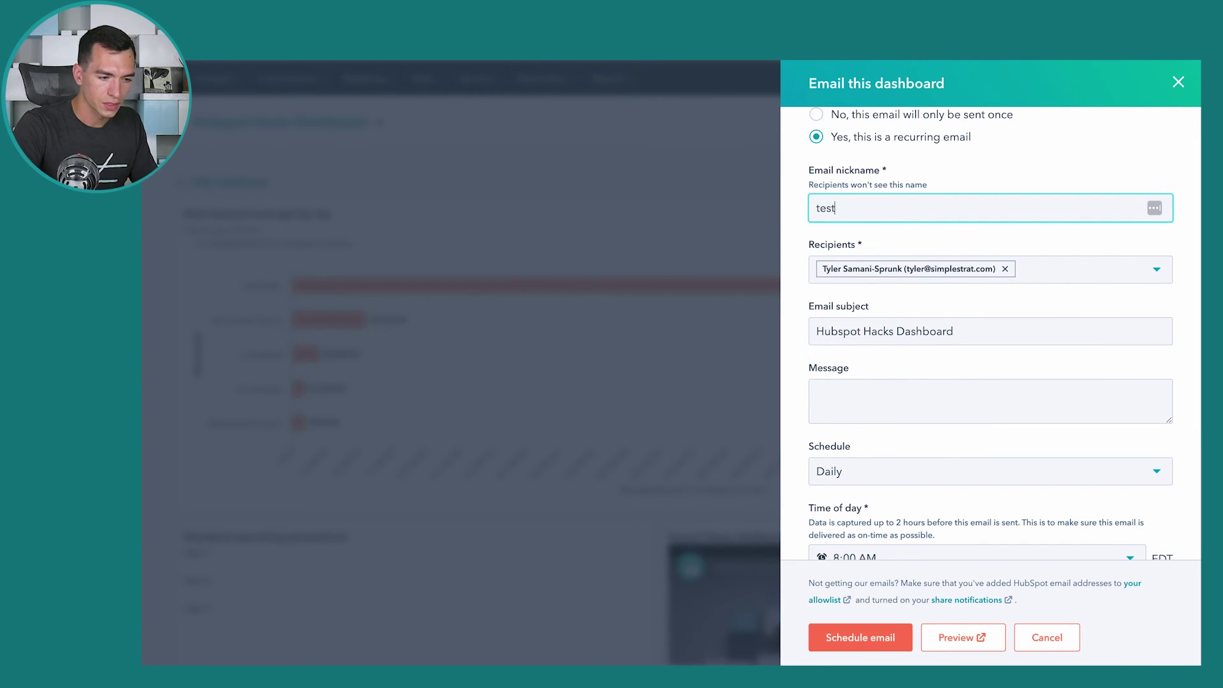
{"action": "scroll", "coordinate": [1040, 275], "scroll_direction": "down", "scroll_amount": 1}
{"action": "left_click", "coordinate": [992, 272]}
{"action": "scroll", "coordinate": [990, 272], "scroll_direction": "down", "scroll_amount": 1}
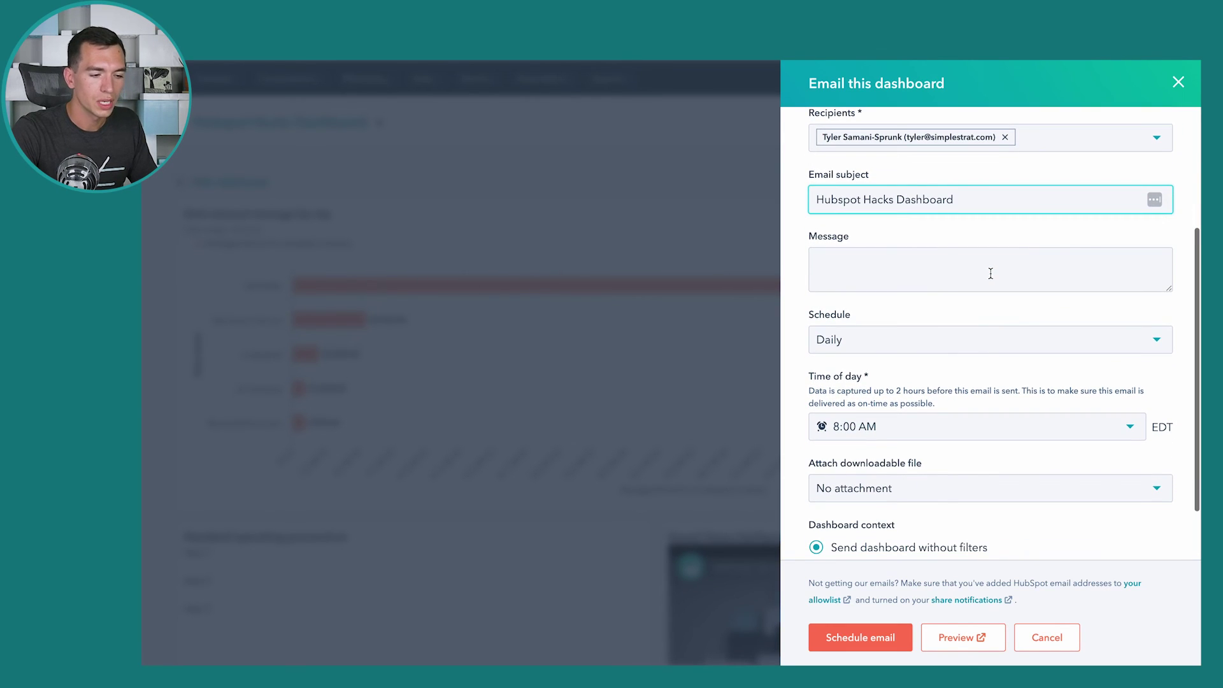
{"action": "left_click", "coordinate": [880, 275]}
{"action": "scroll", "coordinate": [879, 276], "scroll_direction": "down", "scroll_amount": 1}
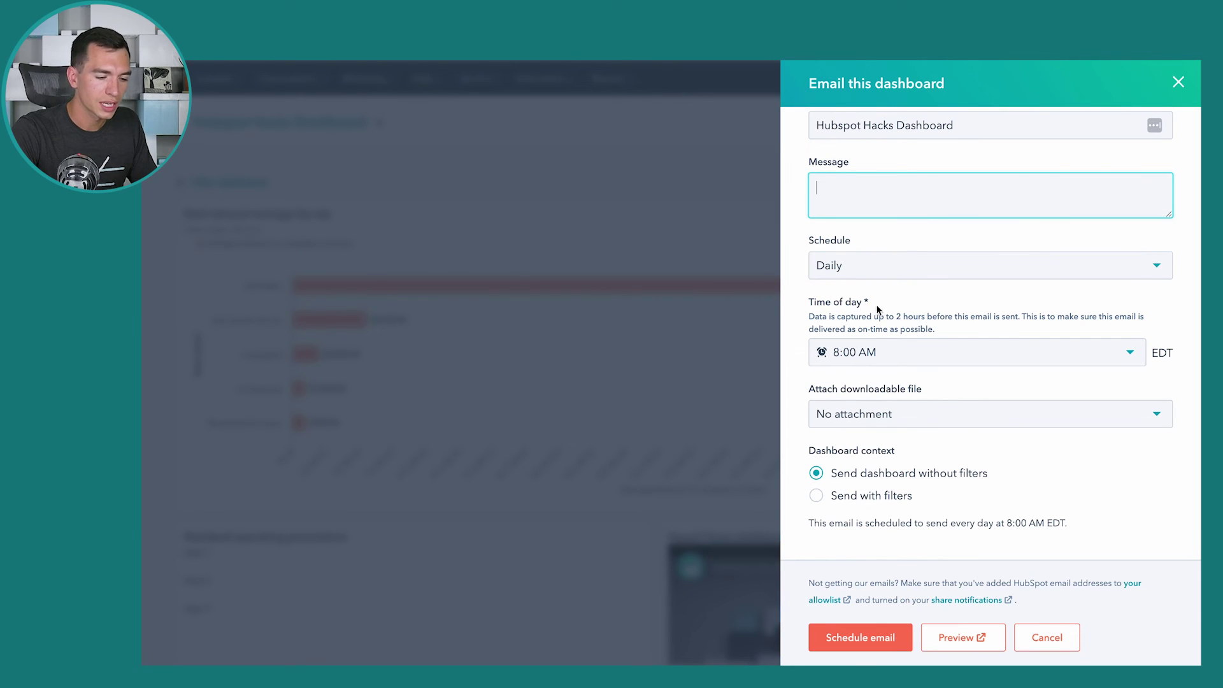
Set the dashboard email's schedule to Weekly with Friday as the day of the week.
{"action": "left_click", "coordinate": [923, 263]}
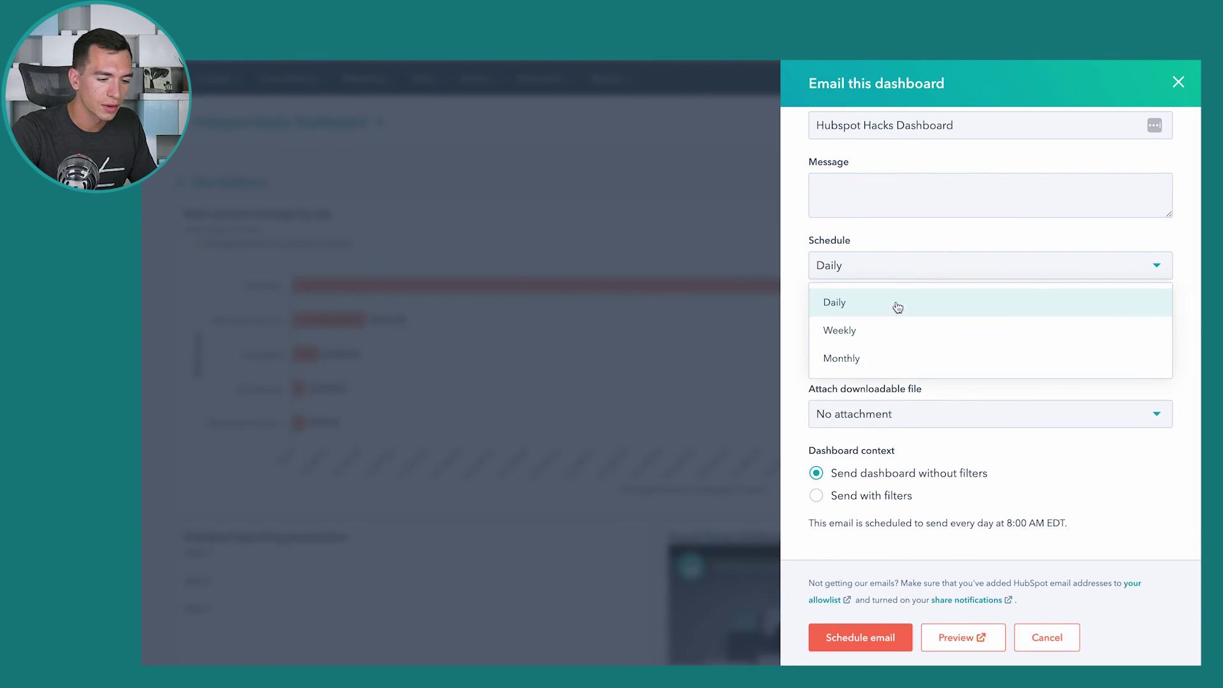
{"action": "left_click", "coordinate": [890, 326]}
{"action": "scroll", "coordinate": [889, 328], "scroll_direction": "down", "scroll_amount": 1}
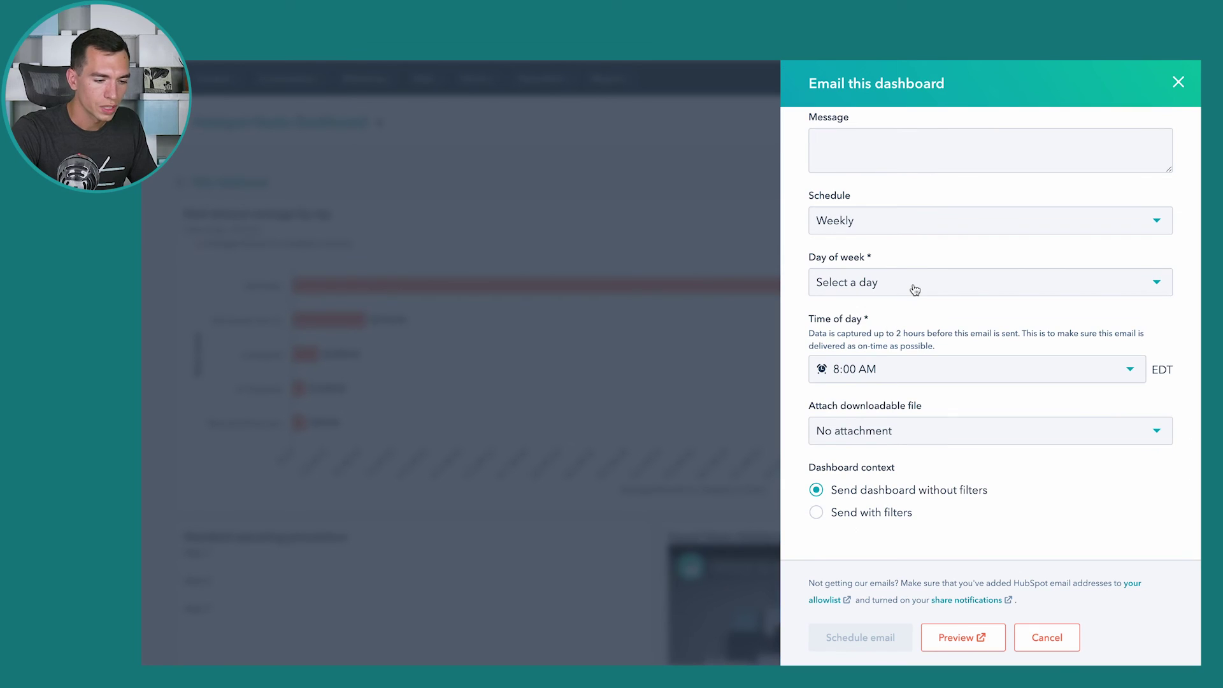
{"action": "left_click", "coordinate": [913, 285]}
{"action": "left_click", "coordinate": [866, 427]}
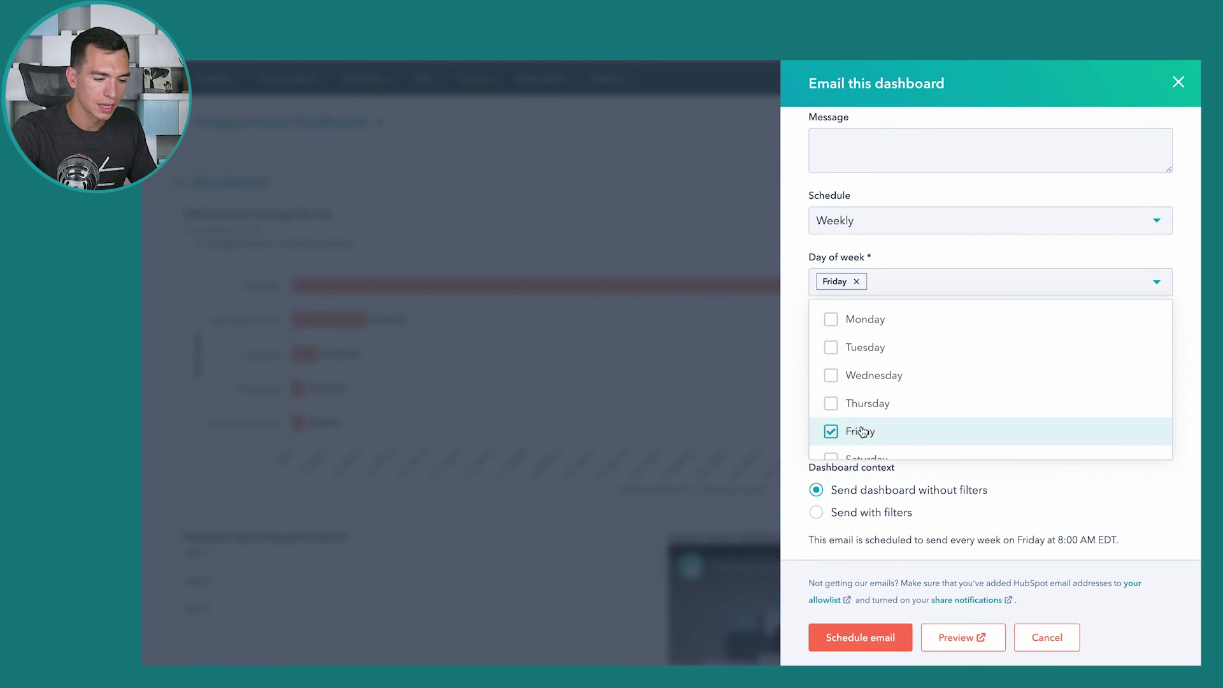
Attach the dashboard to the scheduled email as a PDF file and review the formatting and dashboard context options.
{"action": "left_click", "coordinate": [802, 385]}
{"action": "scroll", "coordinate": [790, 390], "scroll_direction": "down", "scroll_amount": 1}
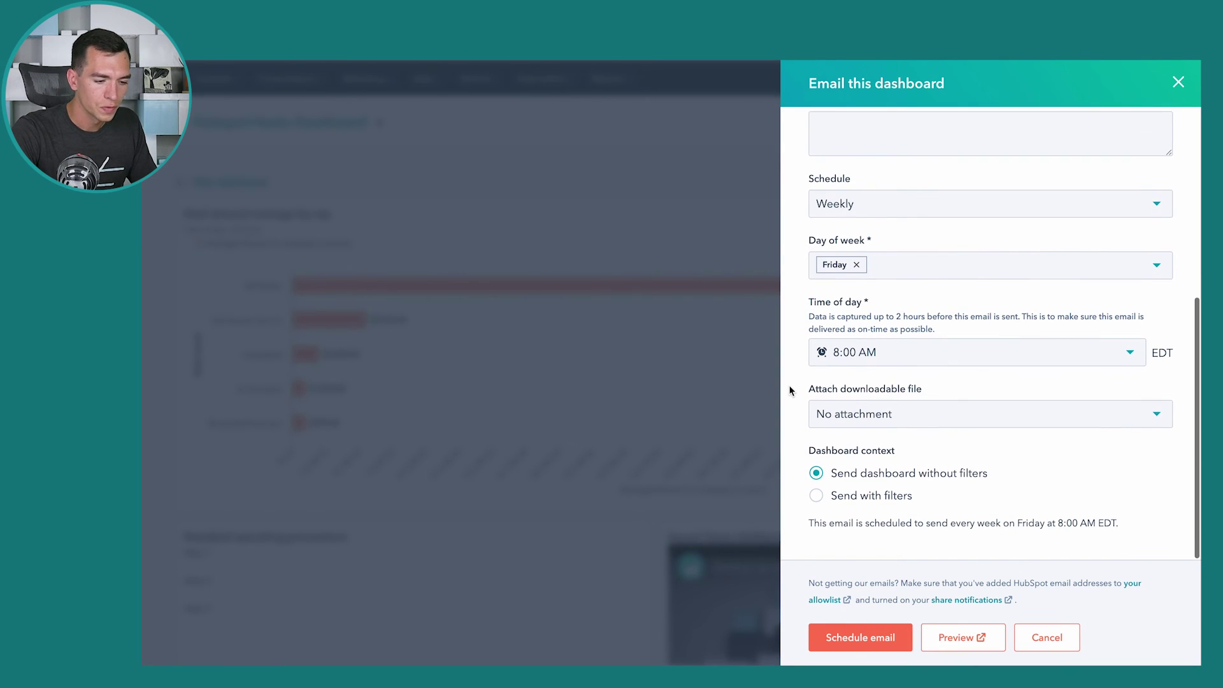
{"action": "left_click", "coordinate": [977, 419]}
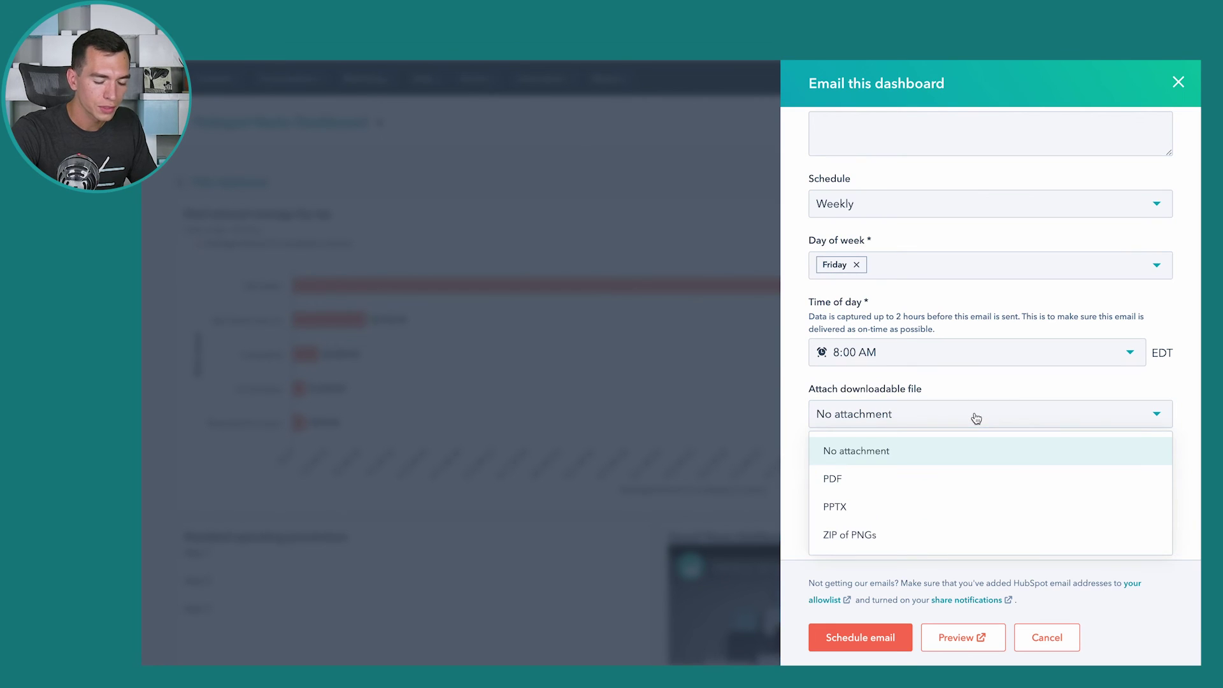
{"action": "left_click", "coordinate": [894, 480]}
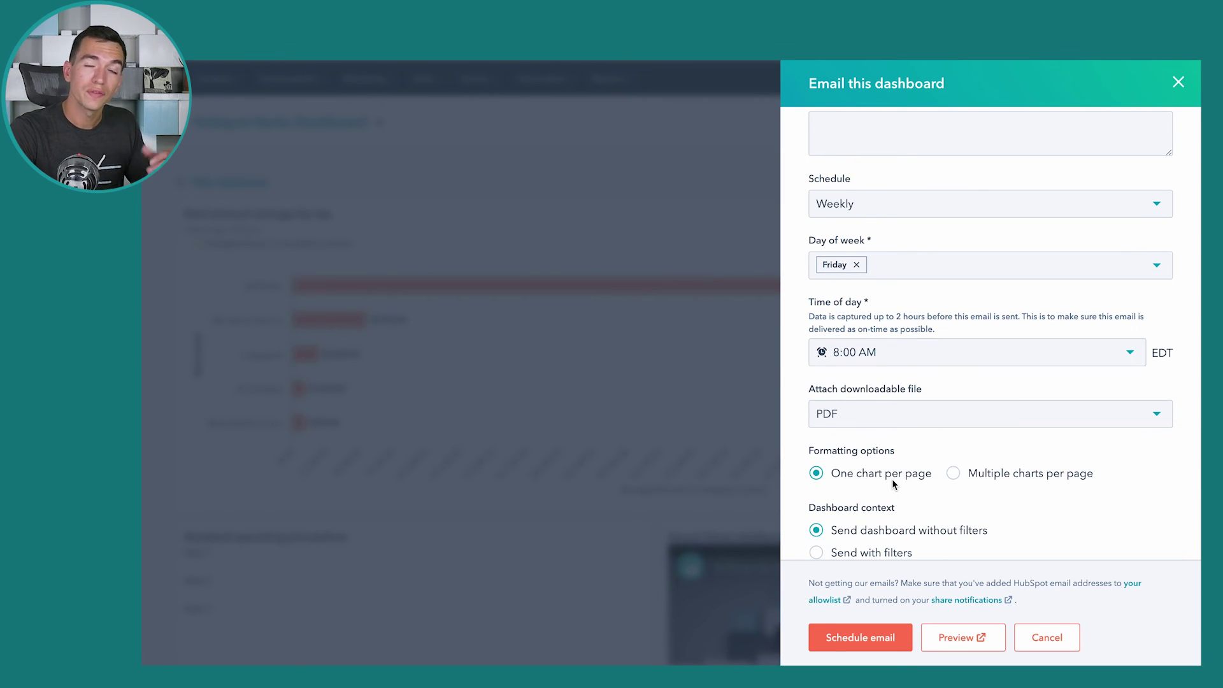
{"action": "scroll", "coordinate": [959, 390], "scroll_direction": "down", "scroll_amount": 2}
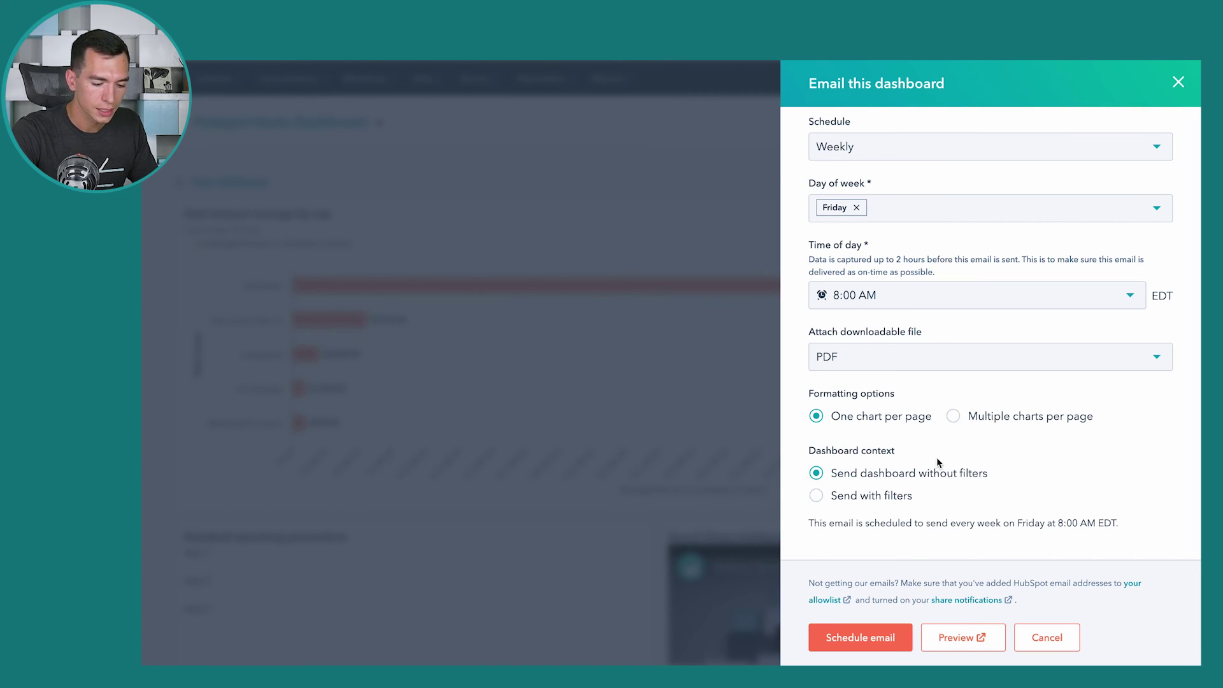
Preview the dashboard email and look through its pages, from the deal amount average chart to the text steps.
{"action": "left_click", "coordinate": [978, 639]}
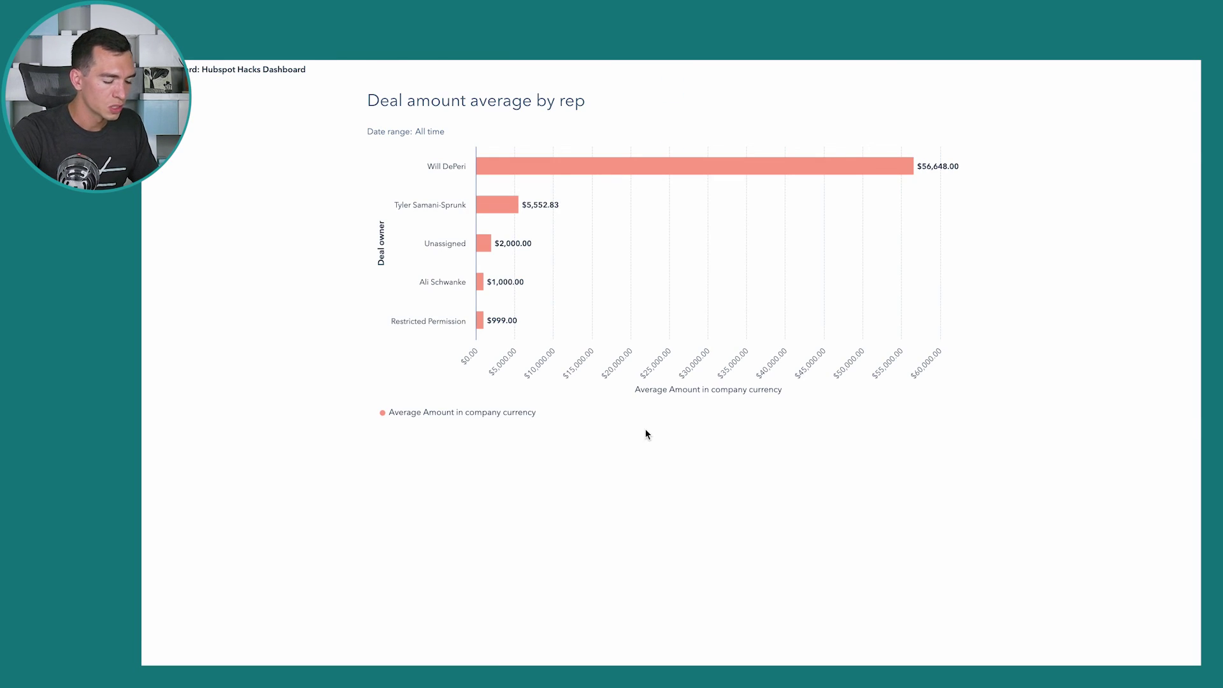
{"action": "scroll", "coordinate": [571, 521], "scroll_direction": "down", "scroll_amount": 8}
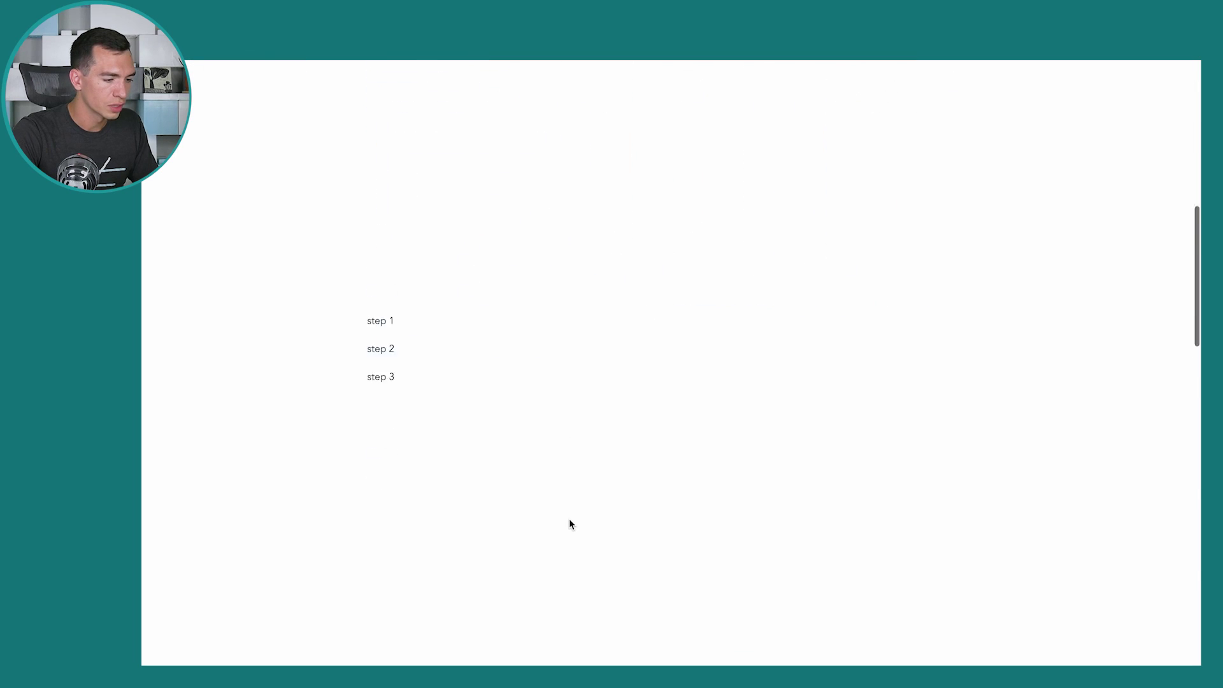
{"action": "scroll", "coordinate": [570, 523], "scroll_direction": "up", "scroll_amount": 8}
{"action": "scroll", "coordinate": [388, 186], "scroll_direction": "down", "scroll_amount": 1}
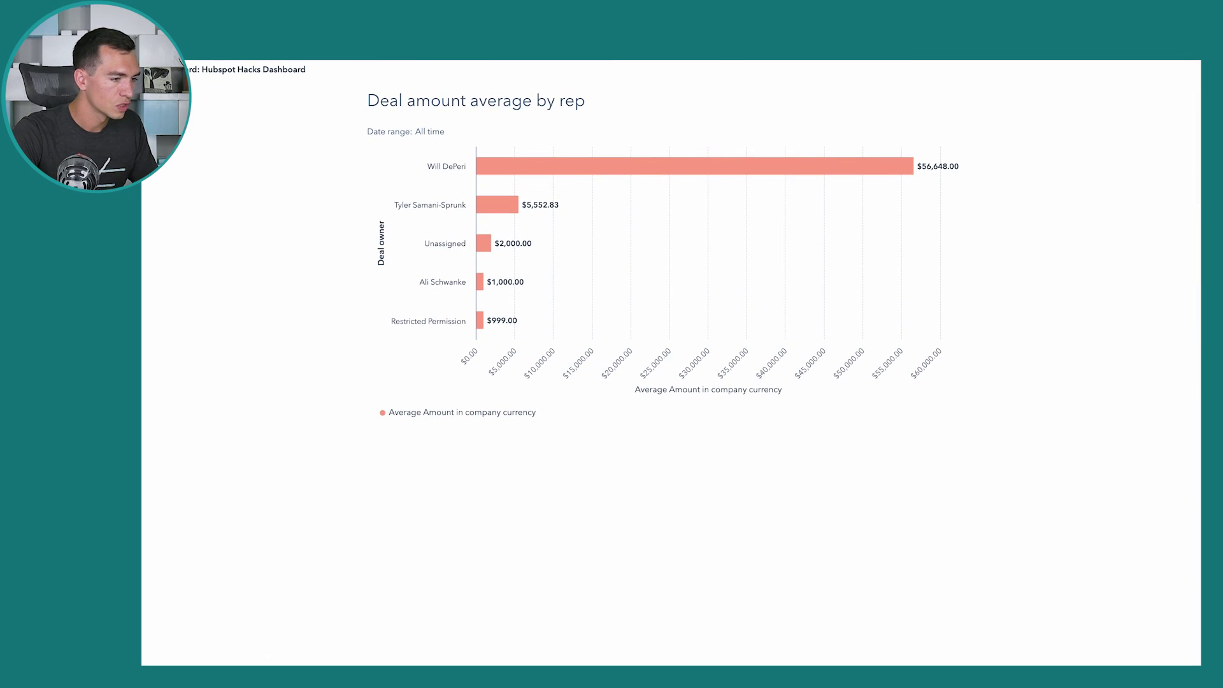
{"action": "scroll", "coordinate": [373, 328], "scroll_direction": "down", "scroll_amount": 8}
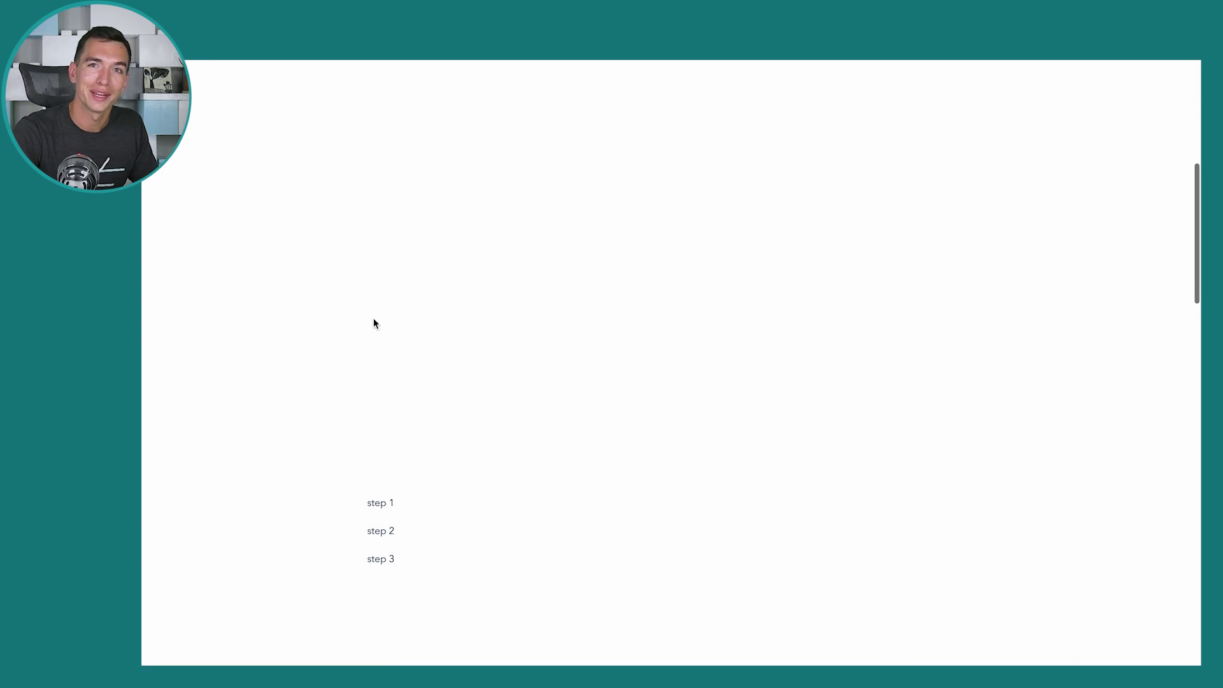
{"action": "scroll", "coordinate": [373, 323], "scroll_direction": "down", "scroll_amount": 4}
{"action": "scroll", "coordinate": [373, 323], "scroll_direction": "up", "scroll_amount": 10}
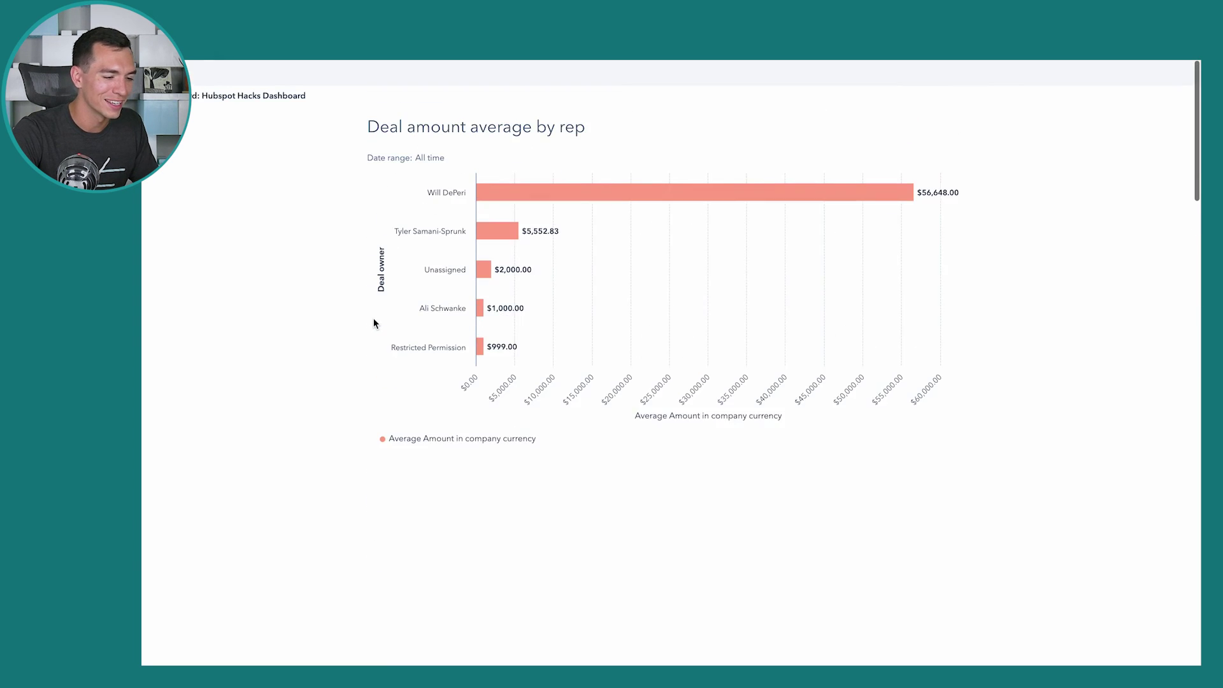
{"action": "scroll", "coordinate": [373, 323], "scroll_direction": "down", "scroll_amount": 1}
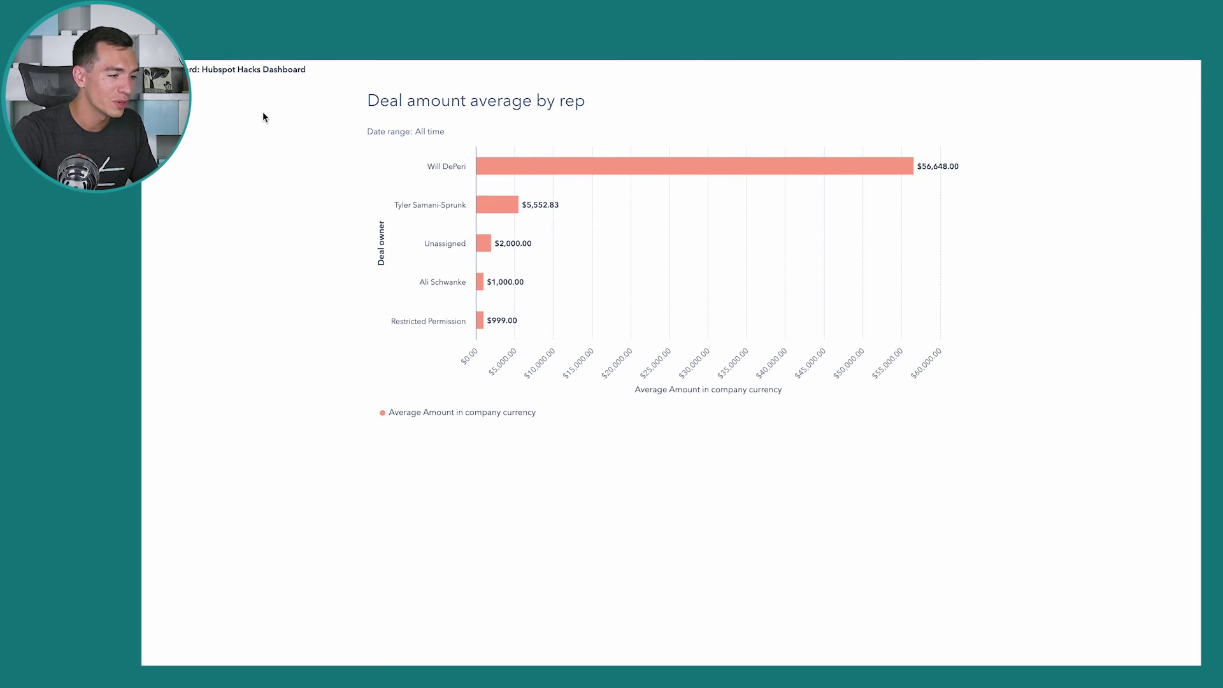